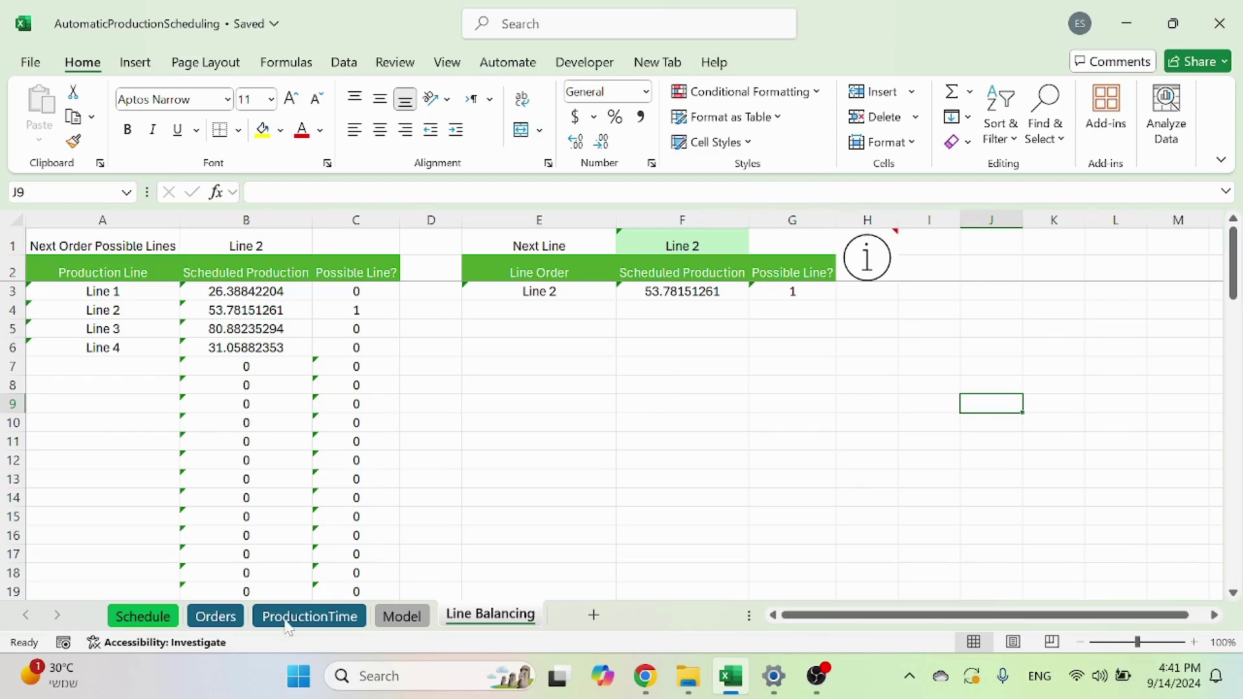
# Move between the Orders and Line Balancing sheets, then settle on the Model sheet
pyautogui.click(215, 616)
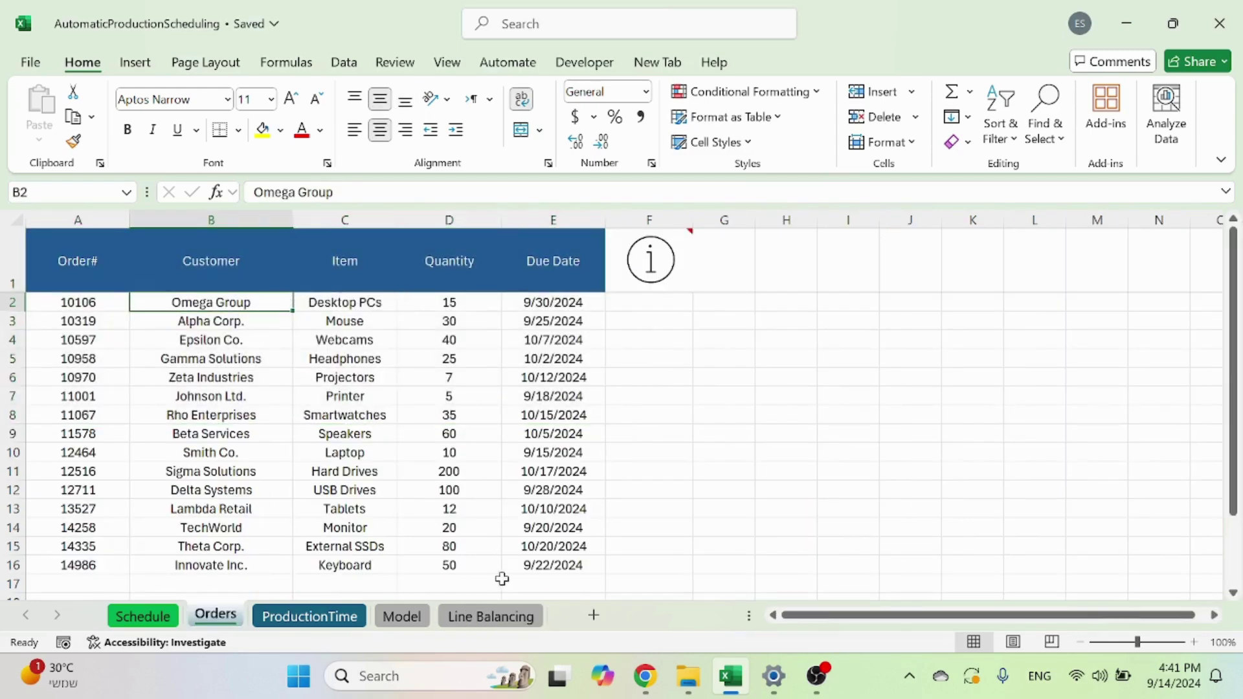
pyautogui.click(490, 615)
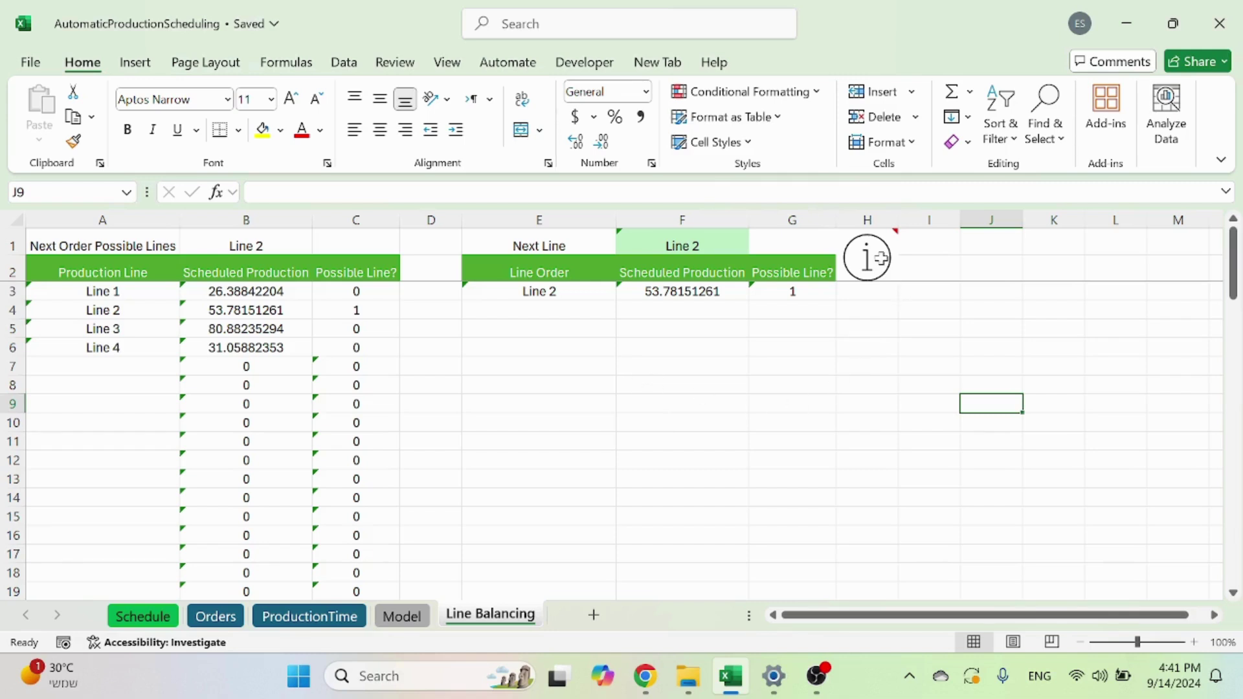
pyautogui.moveTo(881, 257)
pyautogui.click(401, 616)
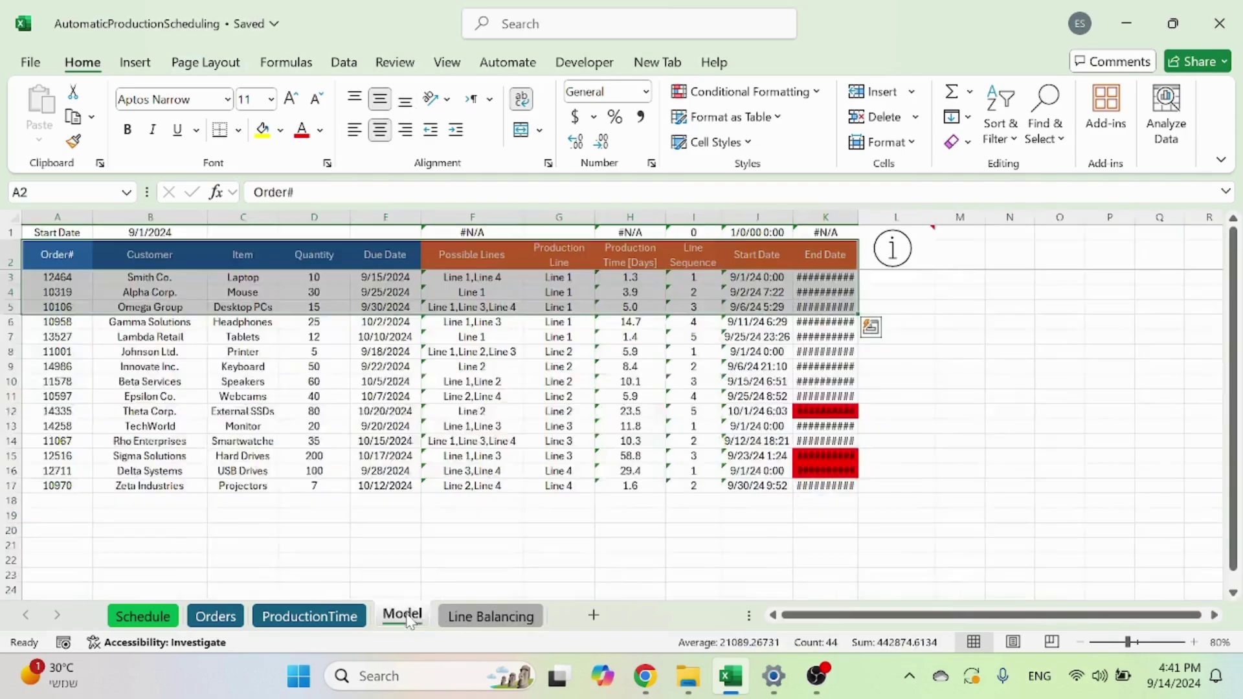
pyautogui.click(971, 454)
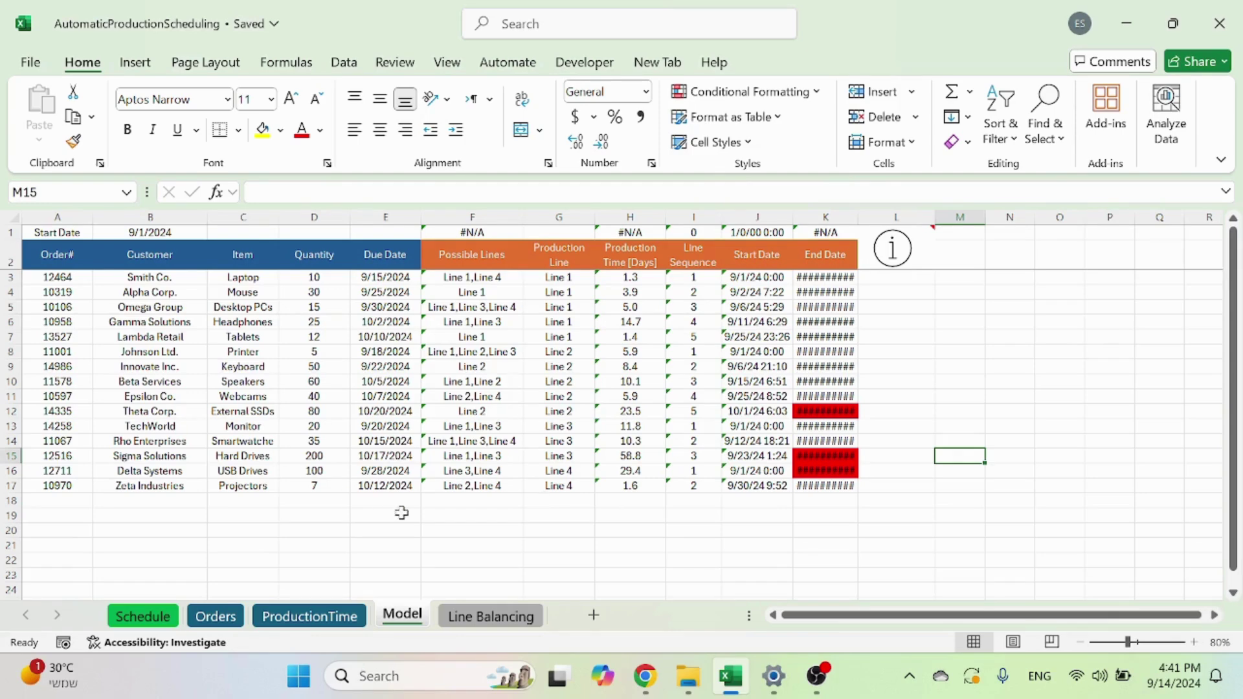
pyautogui.click(222, 616)
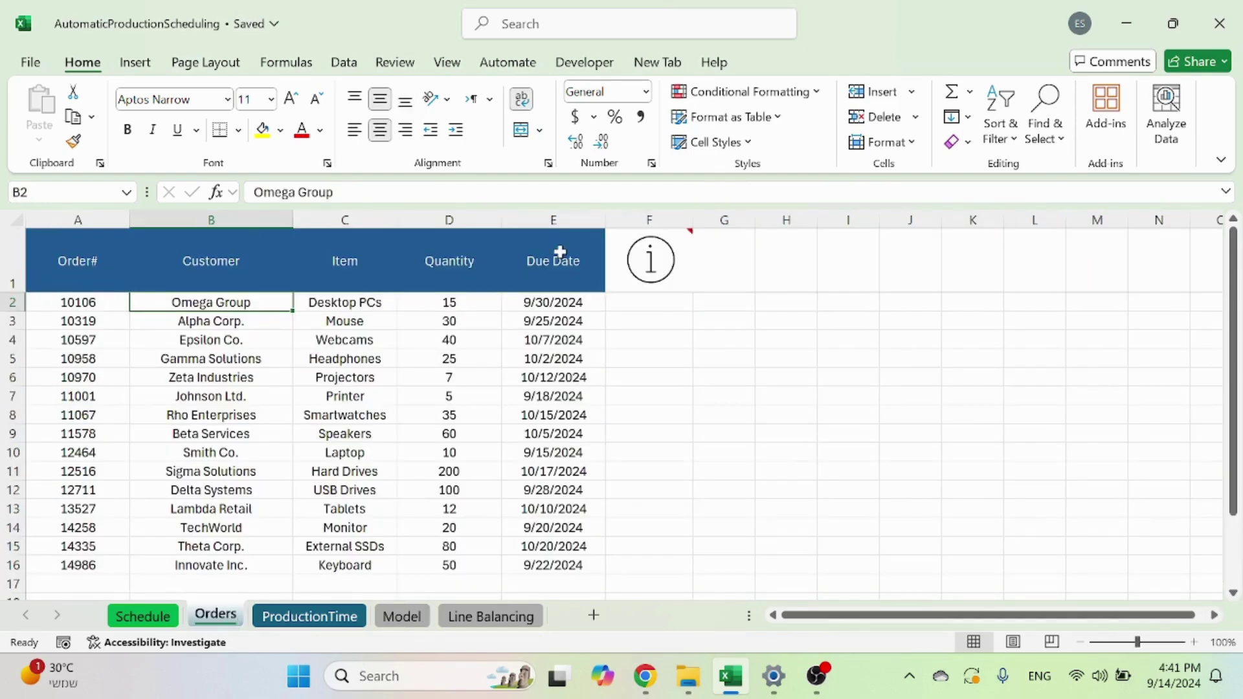
pyautogui.click(403, 615)
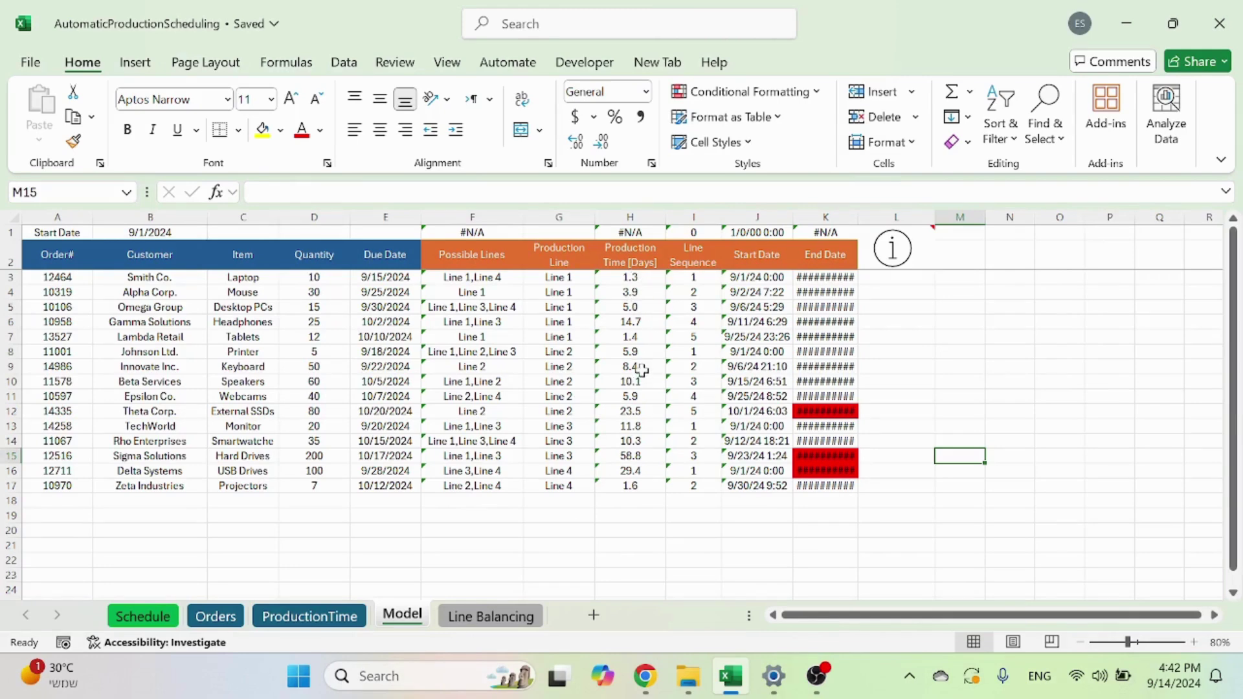
# Inspect the Laptop order's quantity, production time, start date and column I line sequence formulas
pyautogui.click(329, 275)
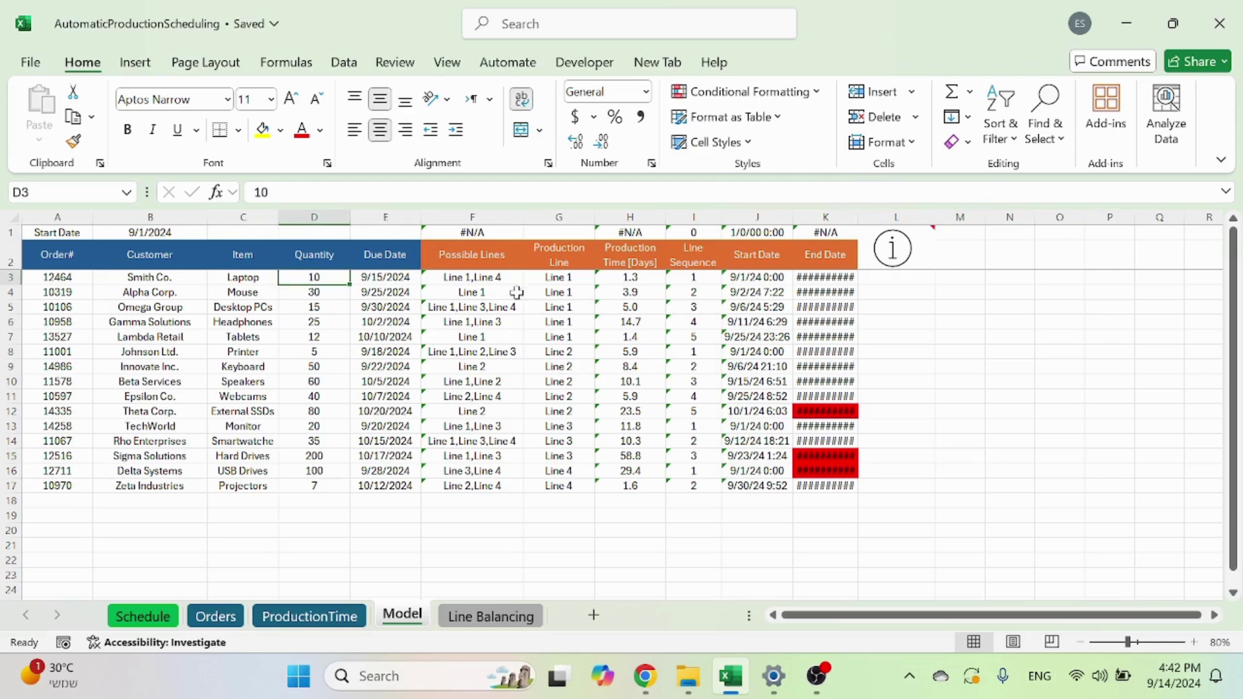
pyautogui.click(641, 276)
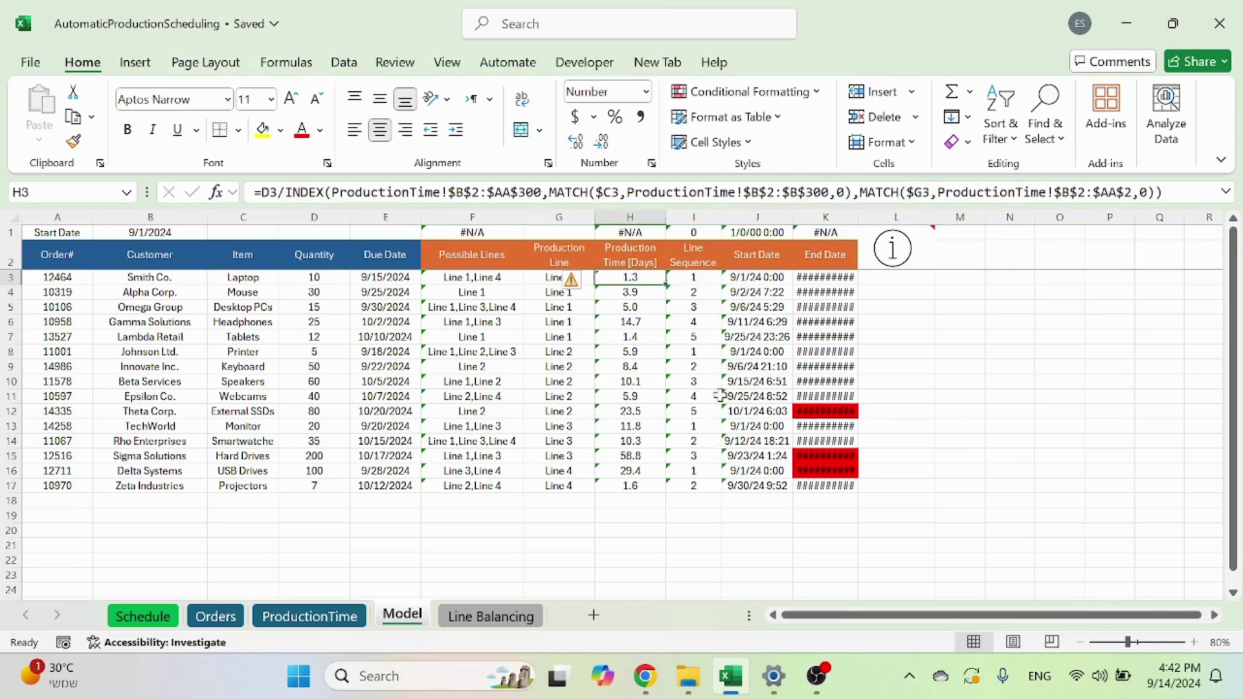
pyautogui.click(725, 280)
pyautogui.click(706, 296)
pyautogui.click(705, 307)
pyautogui.click(703, 322)
pyautogui.click(709, 278)
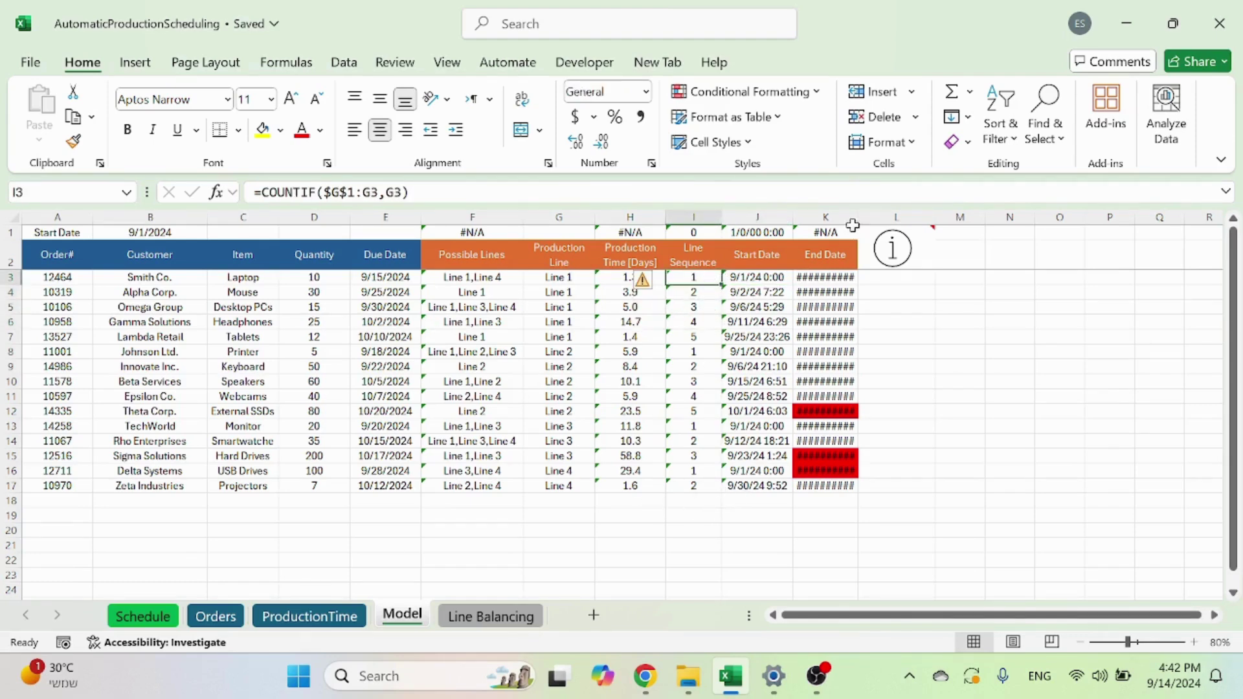
# Widen End Date column K so every end date displays fully
pyautogui.moveTo(852, 223); pyautogui.dragTo(892, 216)
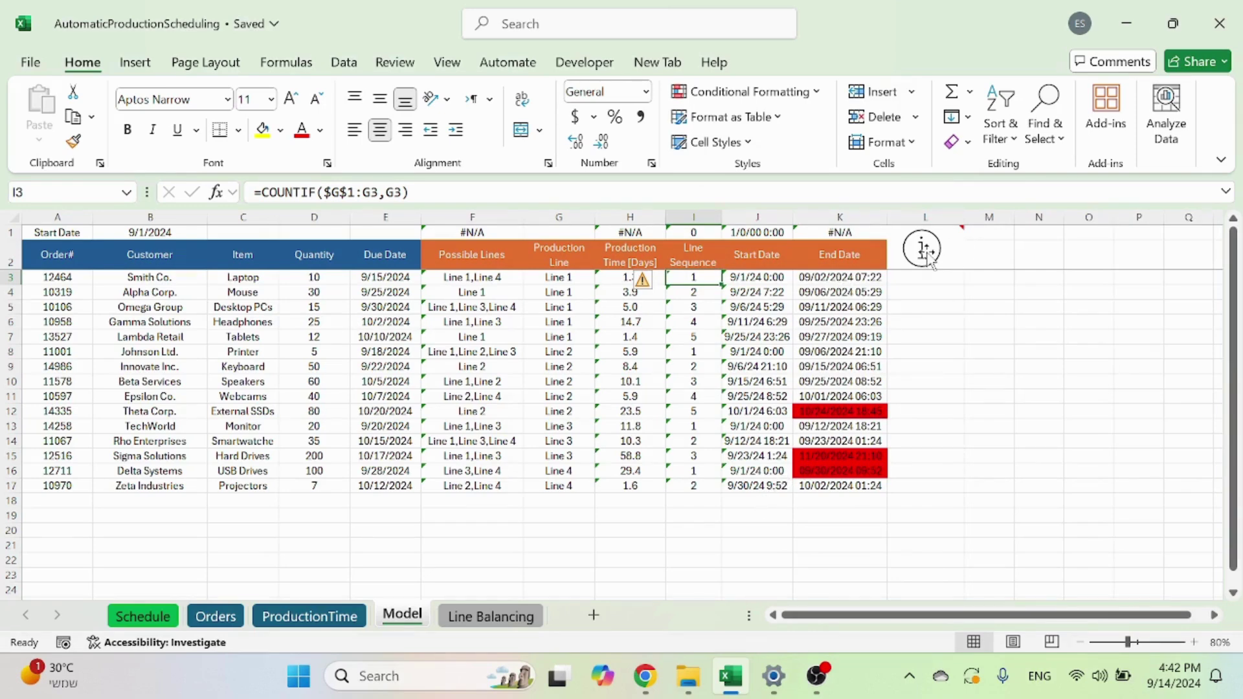
pyautogui.moveTo(926, 252)
pyautogui.click(951, 411)
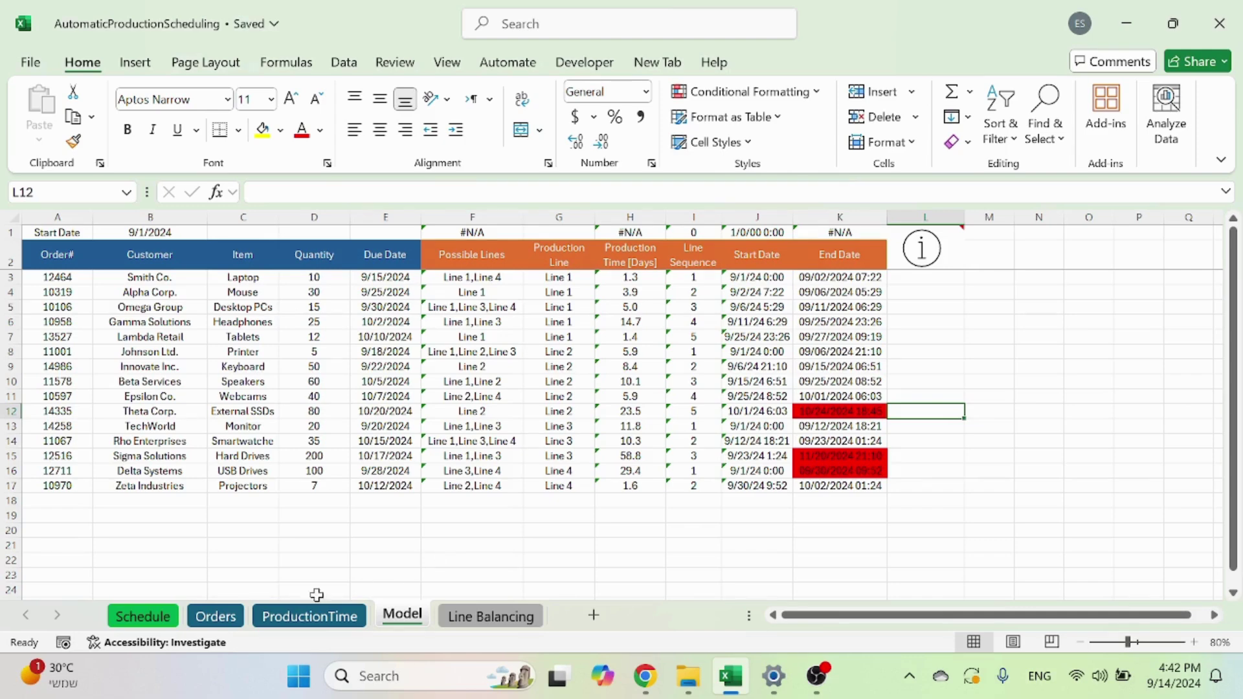
# Bring up the ProductionTime sheet after a quick look at the Orders sheet
pyautogui.click(310, 616)
pyautogui.click(638, 389)
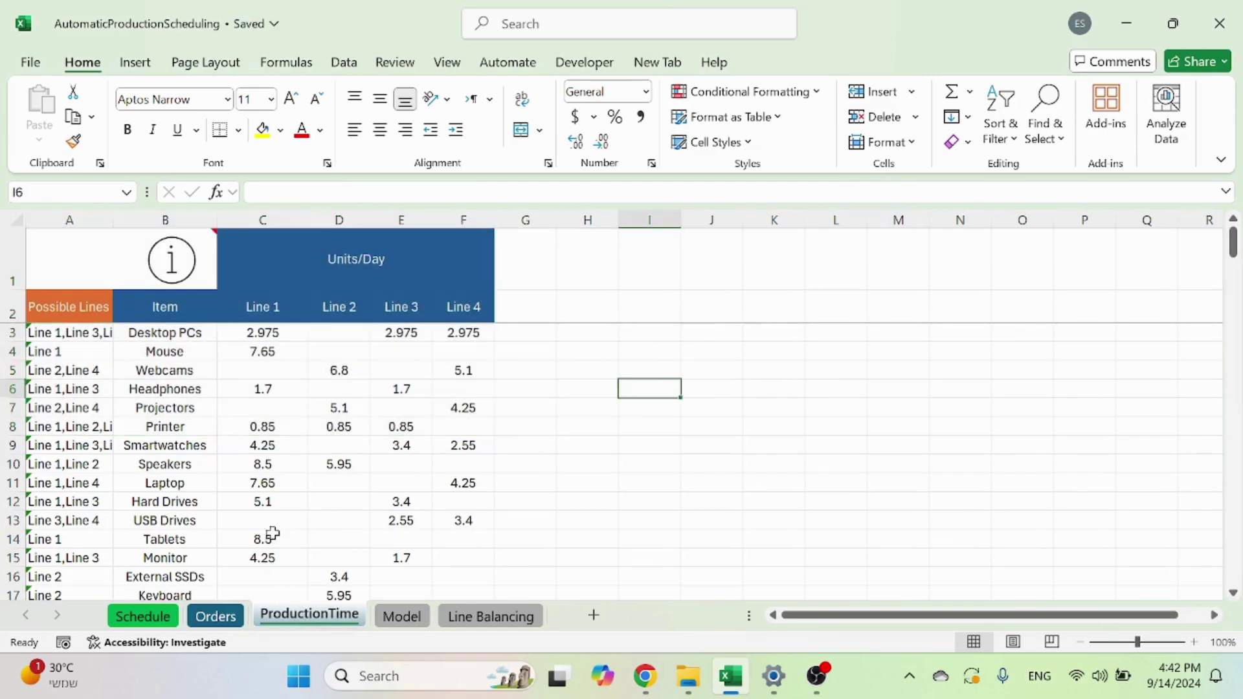
pyautogui.click(216, 616)
pyautogui.click(310, 616)
# Point out the Mouse and Desktop PCs items and their Line 1–4 units/day rates, e.g. 2.975
pyautogui.click(172, 355)
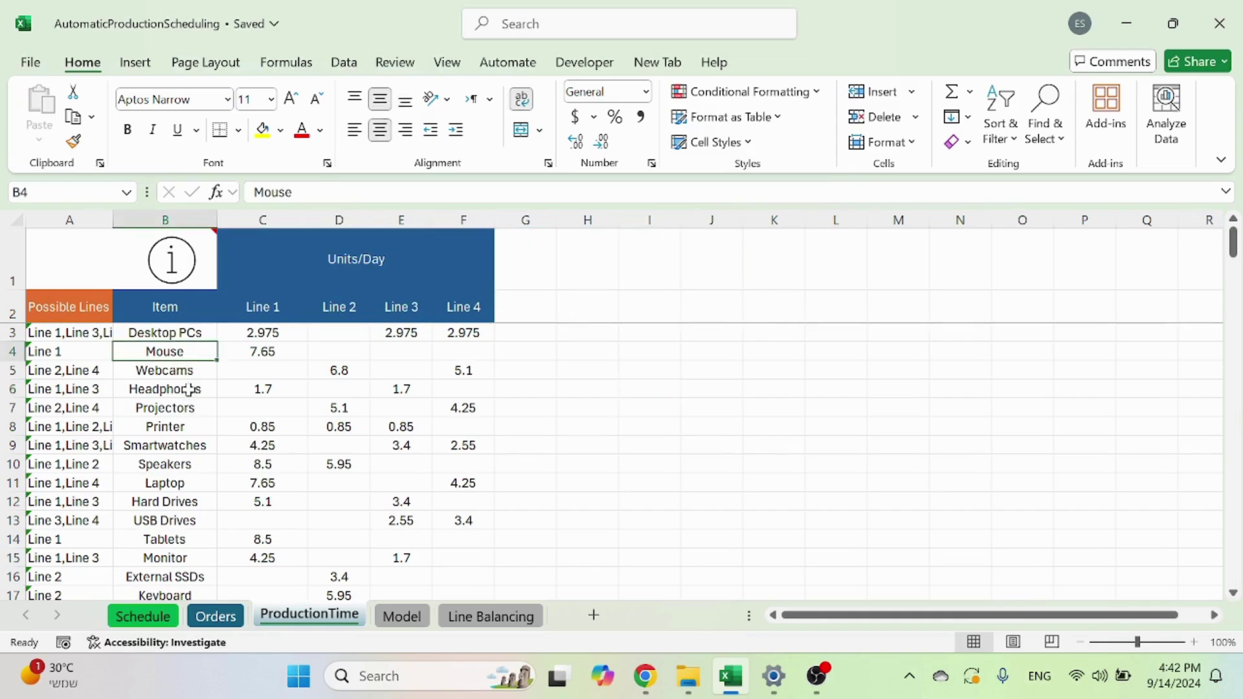
pyautogui.click(190, 334)
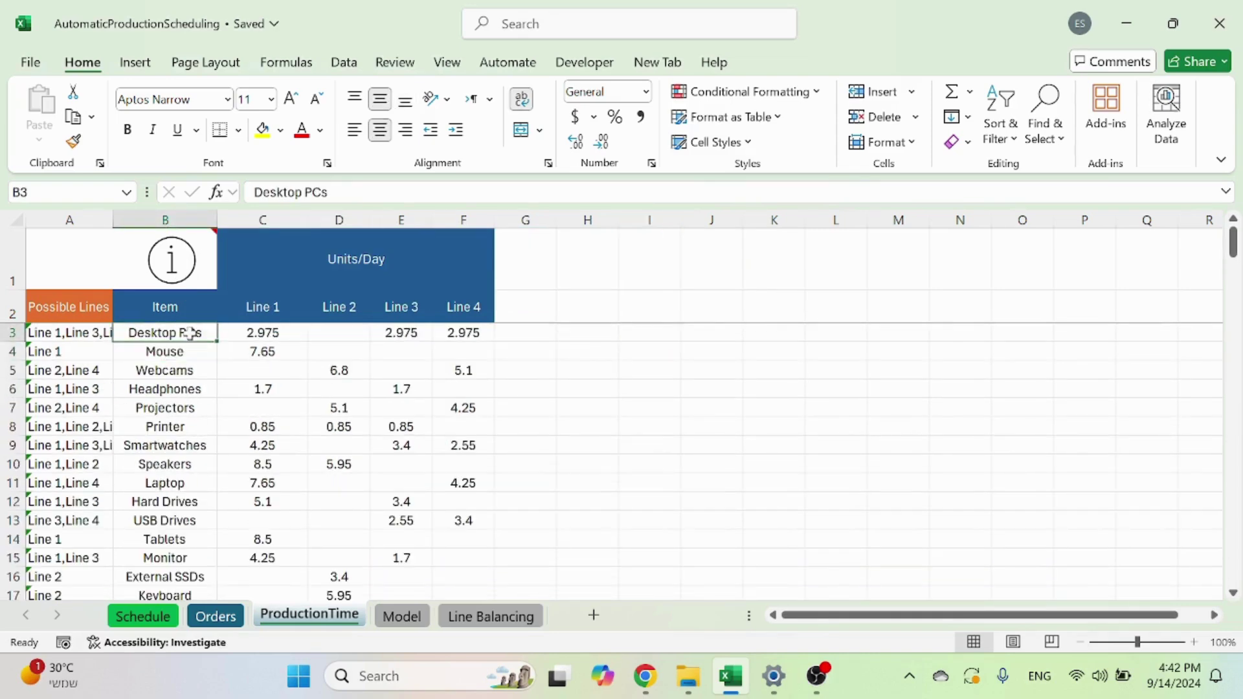
pyautogui.click(386, 265)
pyautogui.moveTo(258, 305); pyautogui.dragTo(467, 313)
pyautogui.click(295, 333)
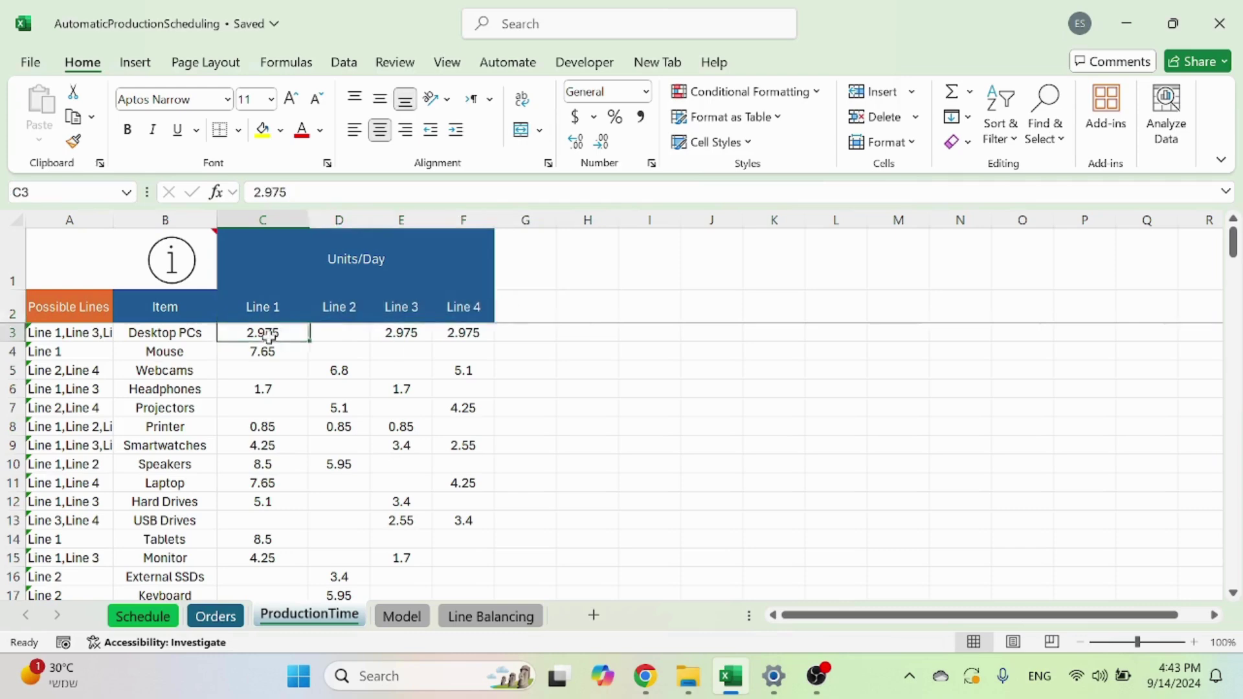
pyautogui.click(196, 331)
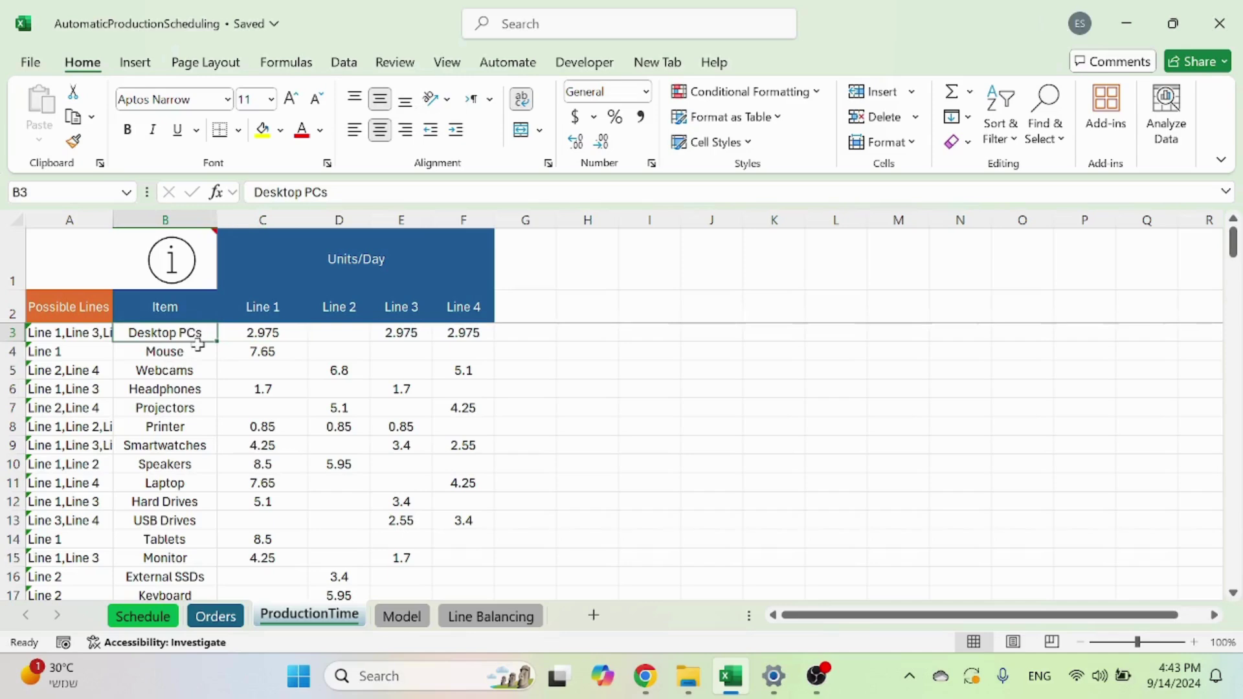
pyautogui.click(296, 335)
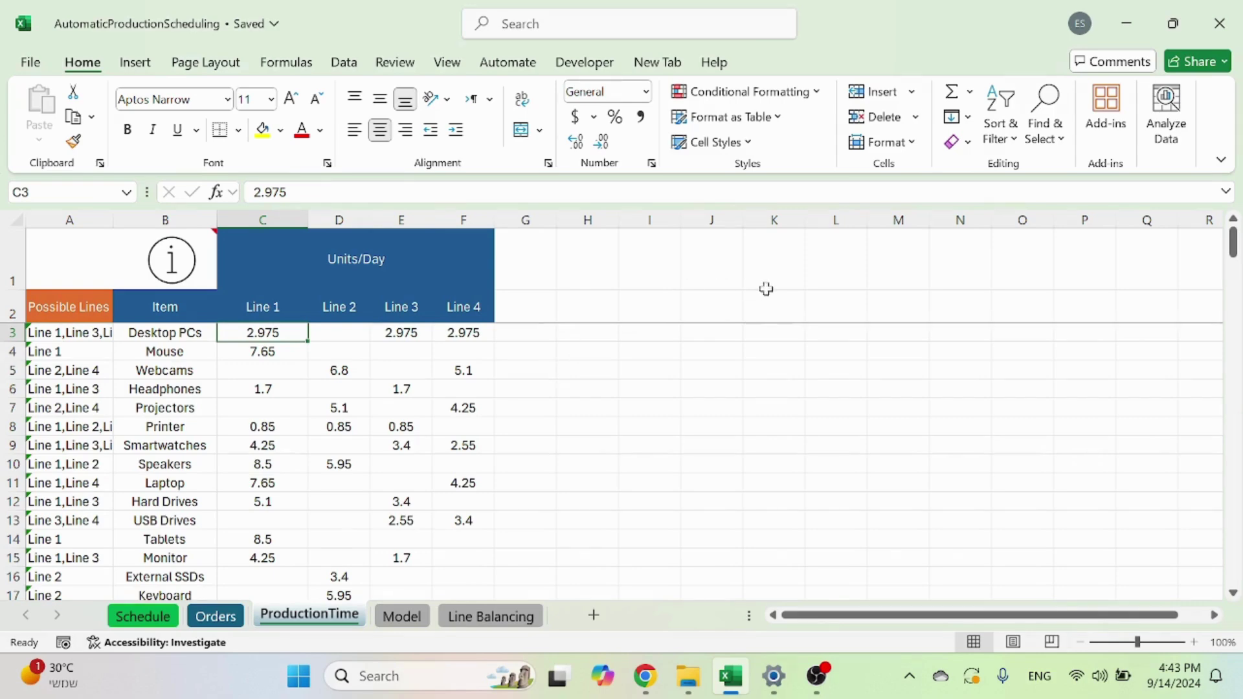
# Examine the TEXTJOIN formula building Desktop PCs' Possible Lines, briefly checking the Model sheet
pyautogui.click(91, 332)
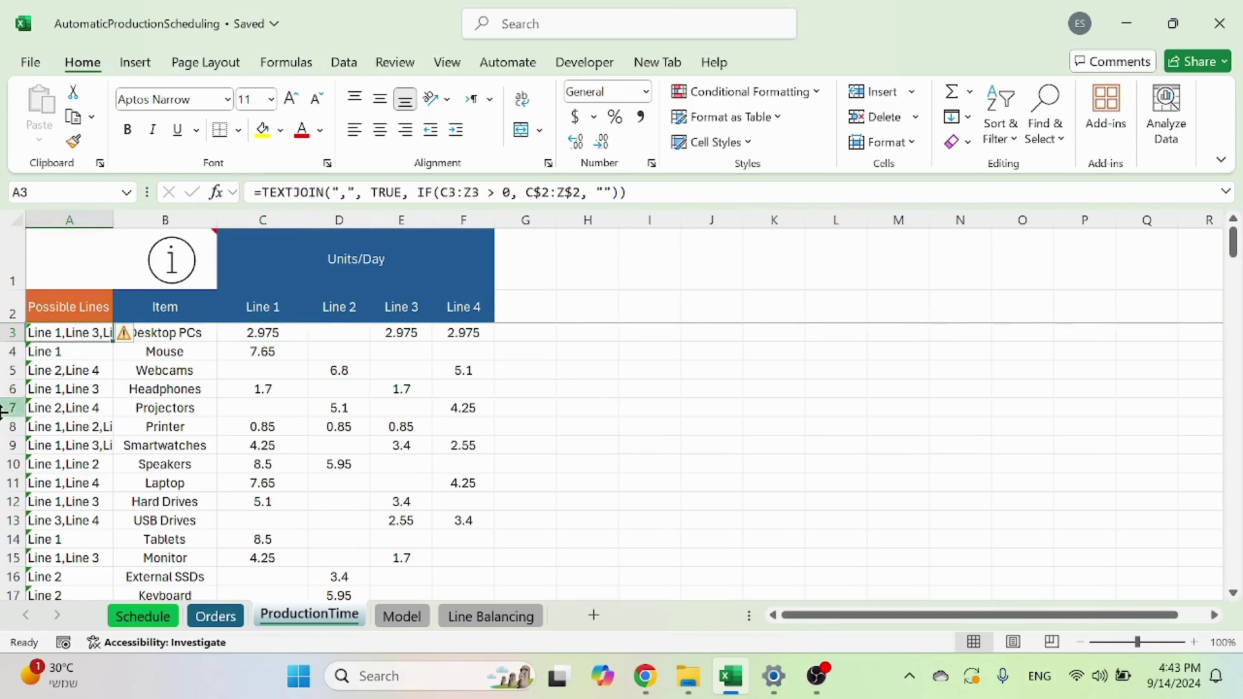
pyautogui.click(547, 338)
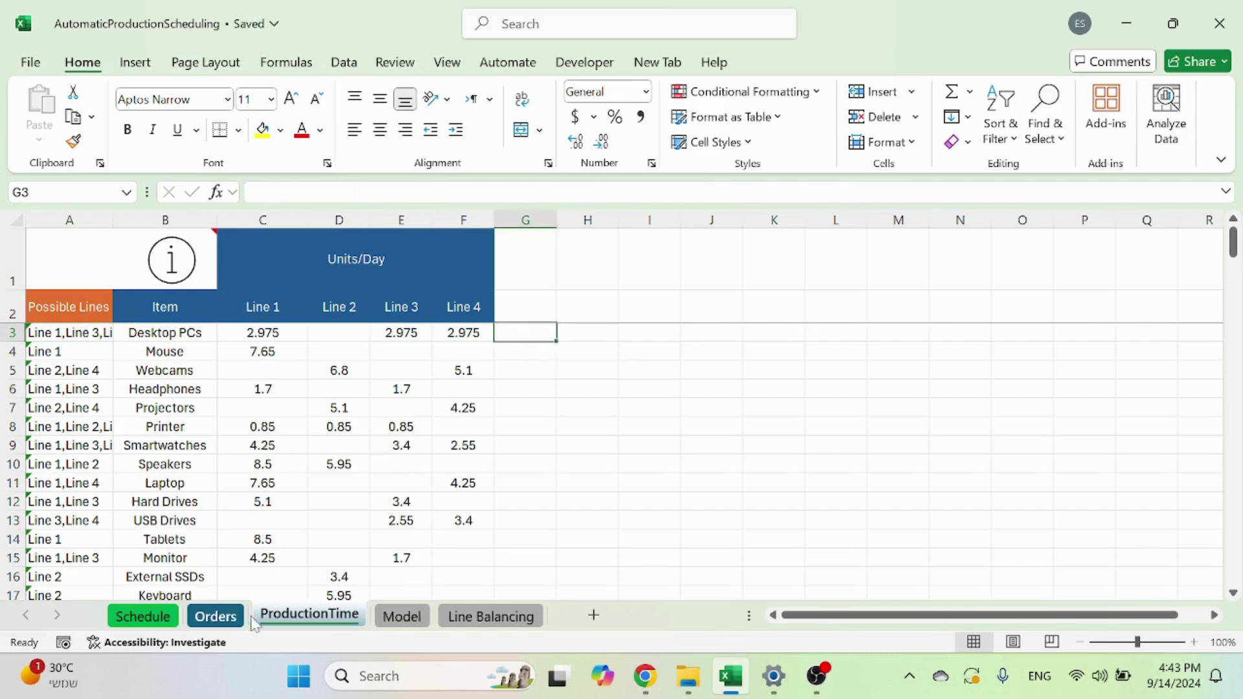
pyautogui.click(395, 621)
pyautogui.click(309, 615)
pyautogui.click(513, 305)
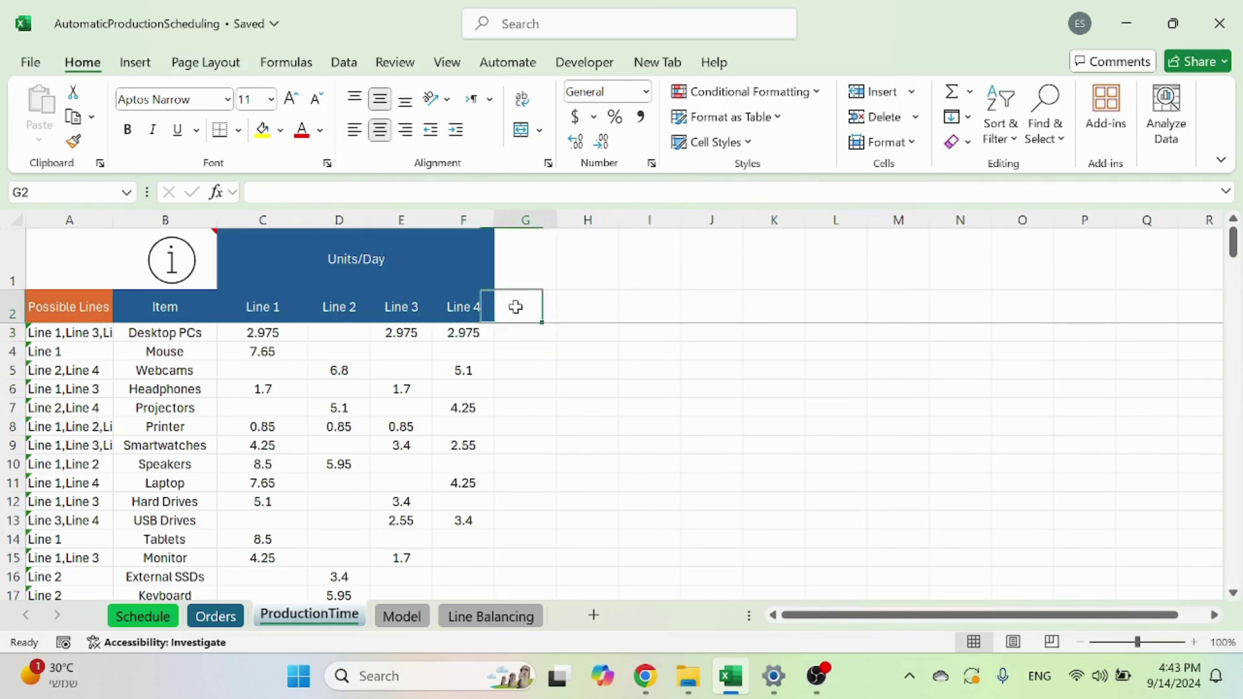
pyautogui.write('Line 5')
pyautogui.press('Return')
pyautogui.write('3')
pyautogui.press('Return')
pyautogui.press('Up')
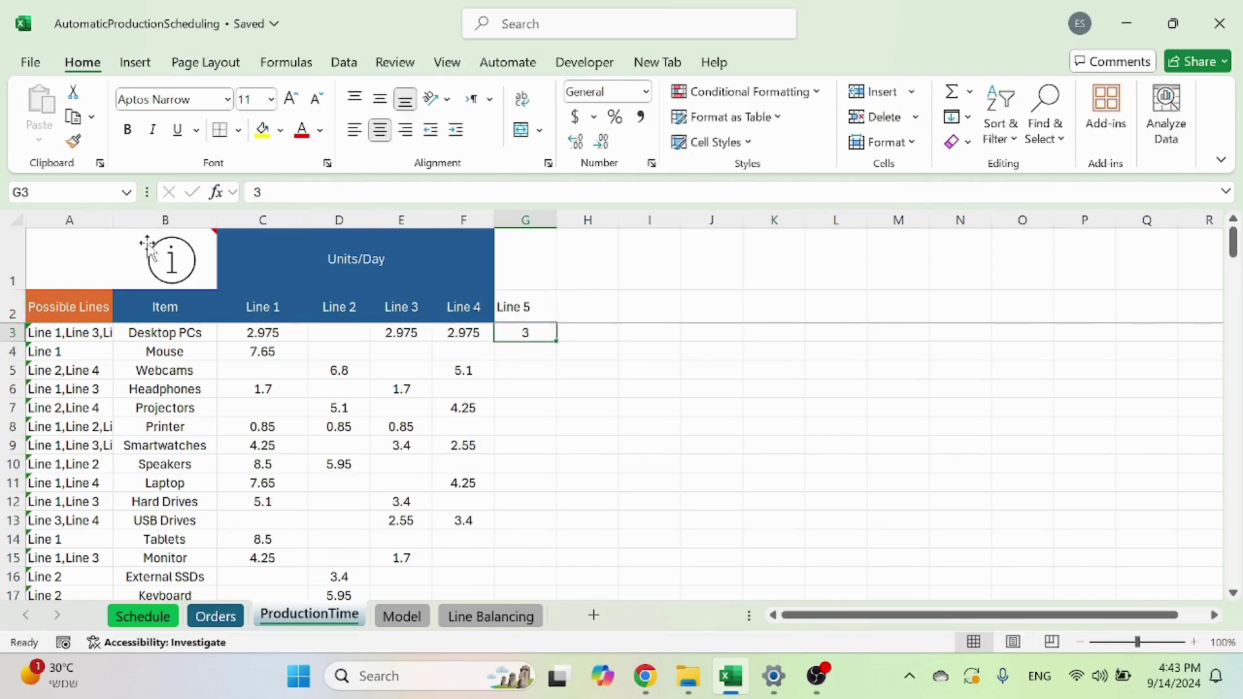
pyautogui.moveTo(113, 219); pyautogui.dragTo(246, 220)
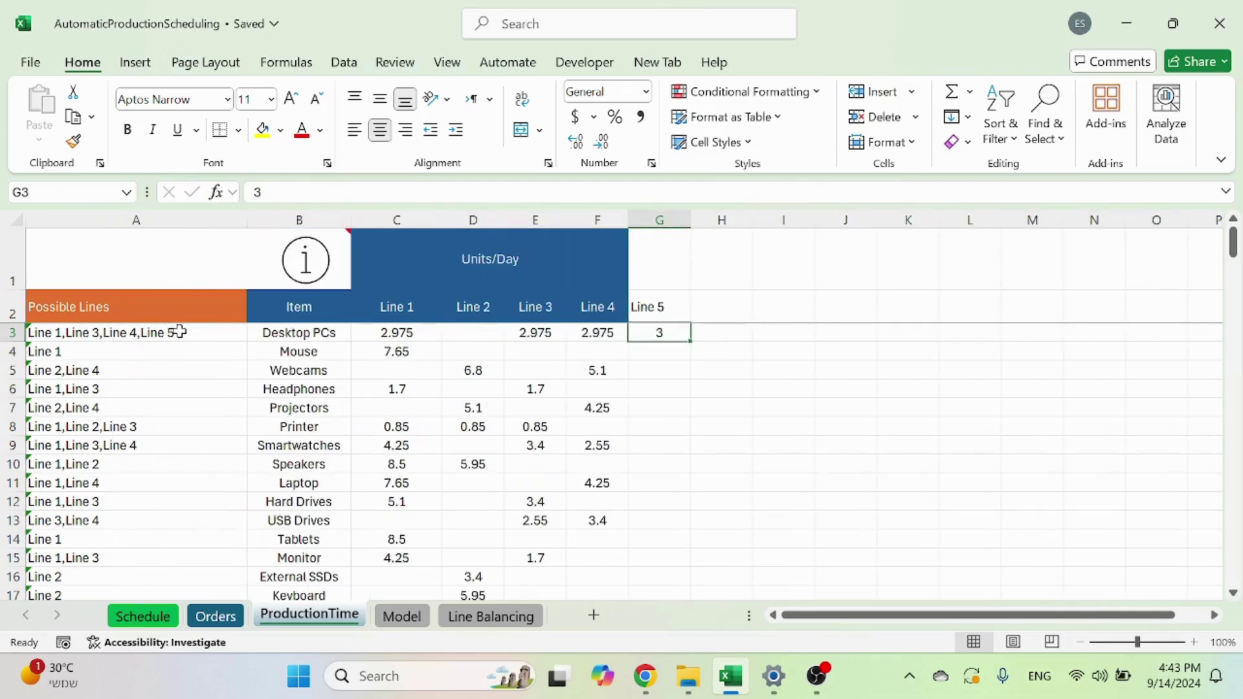
pyautogui.click(402, 616)
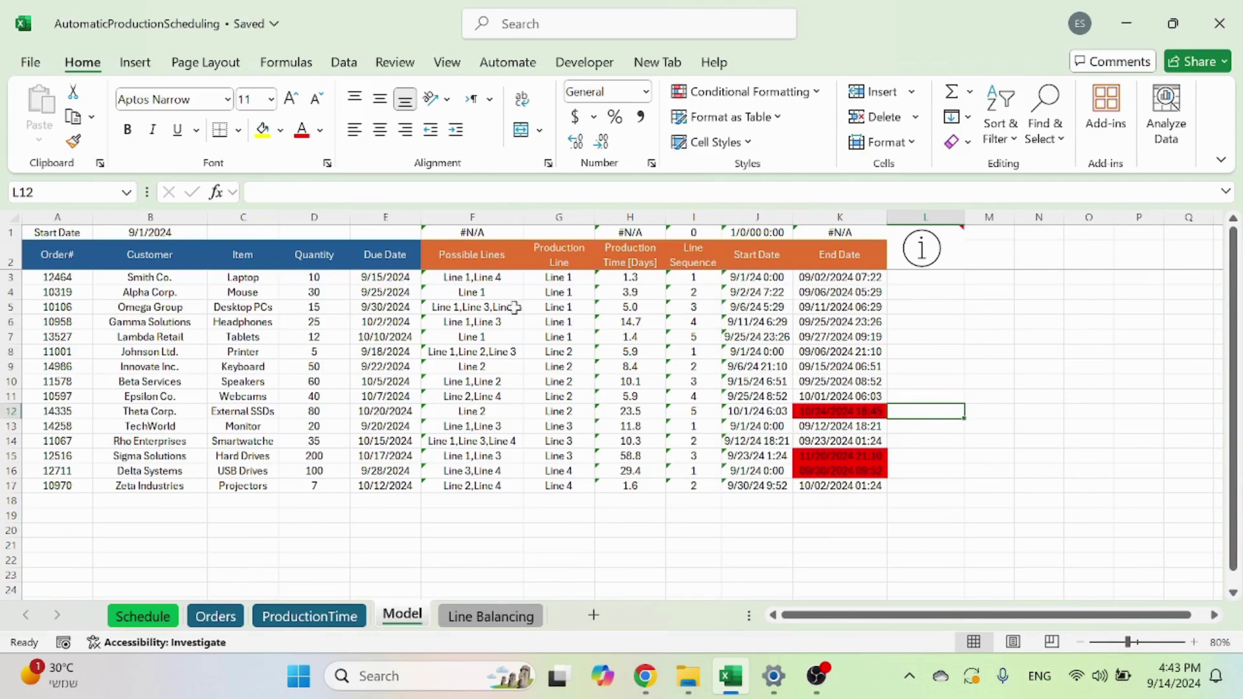
pyautogui.click(479, 307)
pyautogui.moveTo(529, 218); pyautogui.dragTo(635, 218)
pyautogui.hotkey('ctrl', 'z')
pyautogui.hotkey('ctrl', 'pageup')
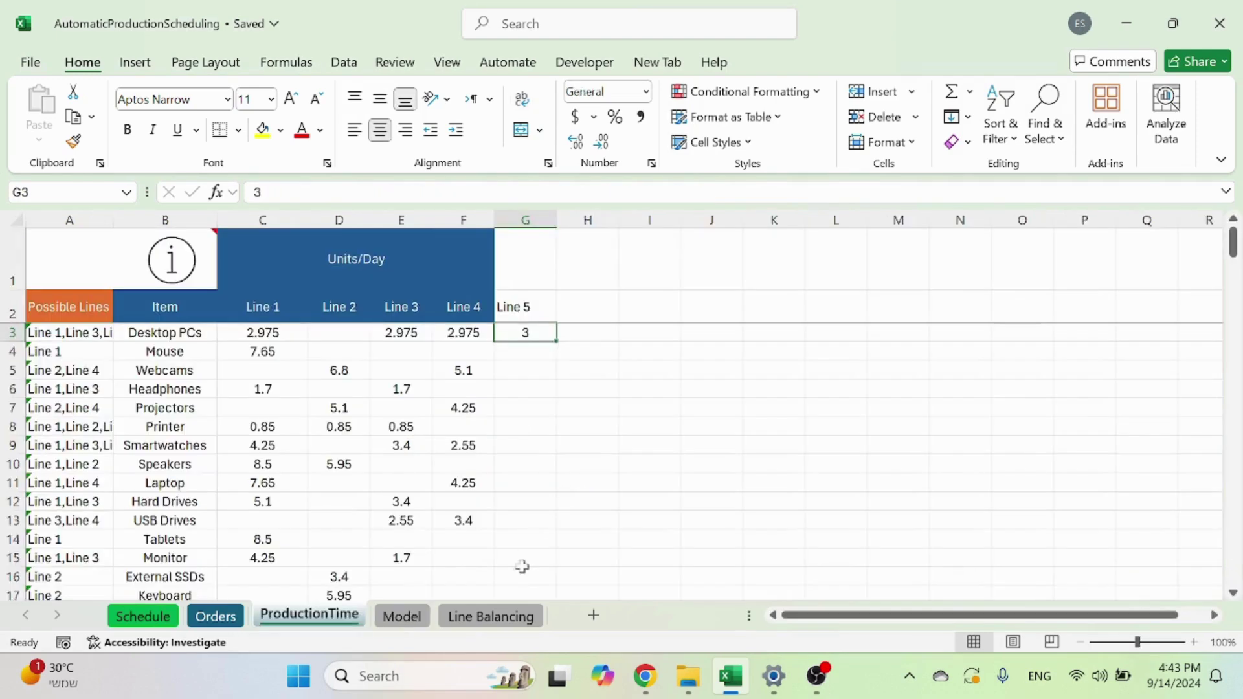
pyautogui.hotkey('ctrl', 'z')
pyautogui.hotkey('ctrl', 'z')
pyautogui.click(542, 389)
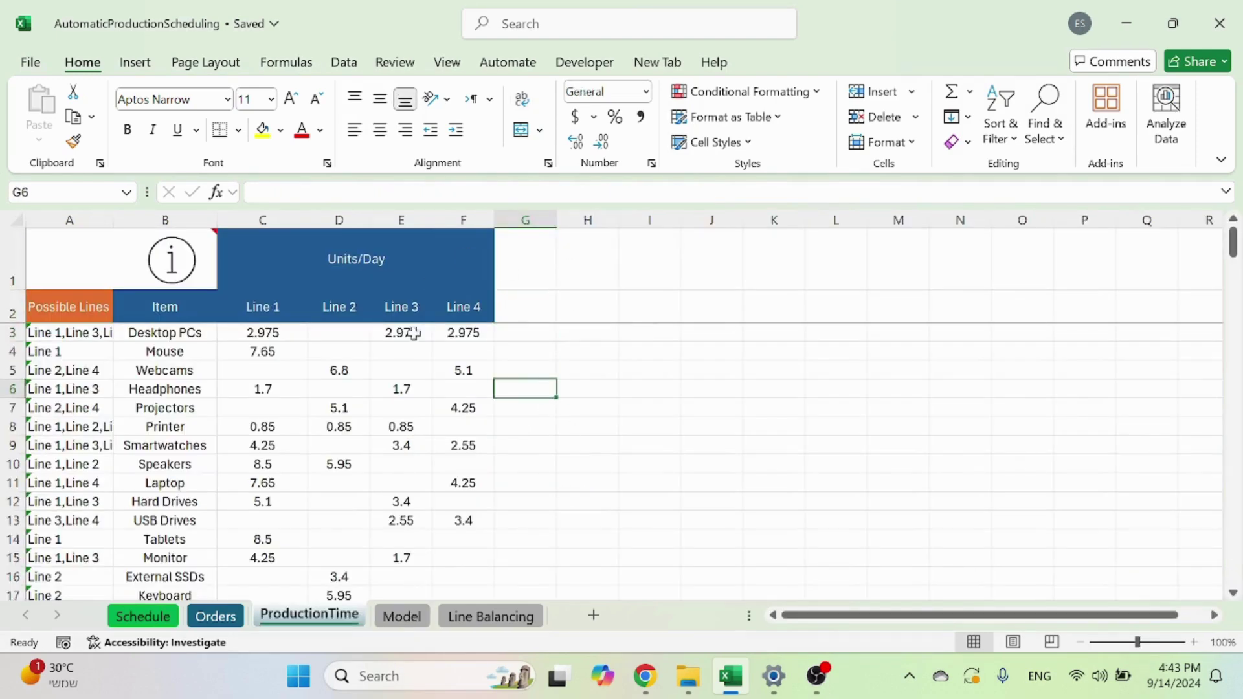
pyautogui.click(513, 307)
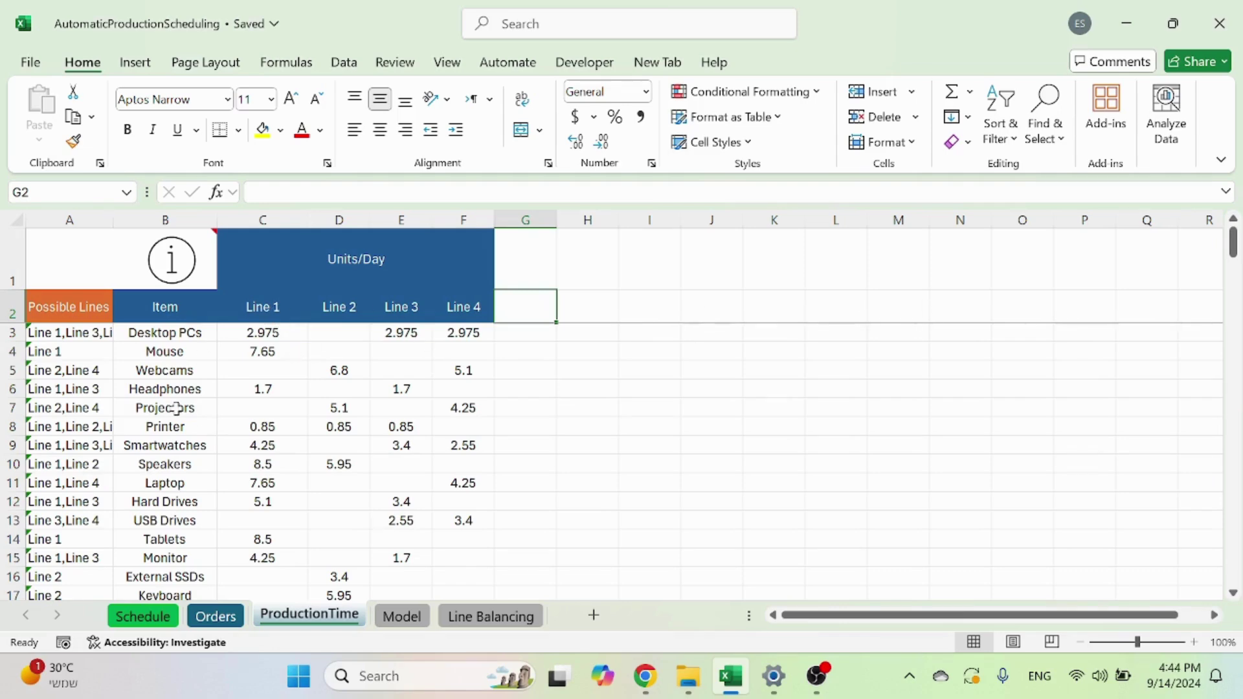
pyautogui.scroll(-3, 169, 408)
pyautogui.click(80, 503)
pyautogui.scroll(-3, 80, 503)
pyautogui.scroll(7, 80, 502)
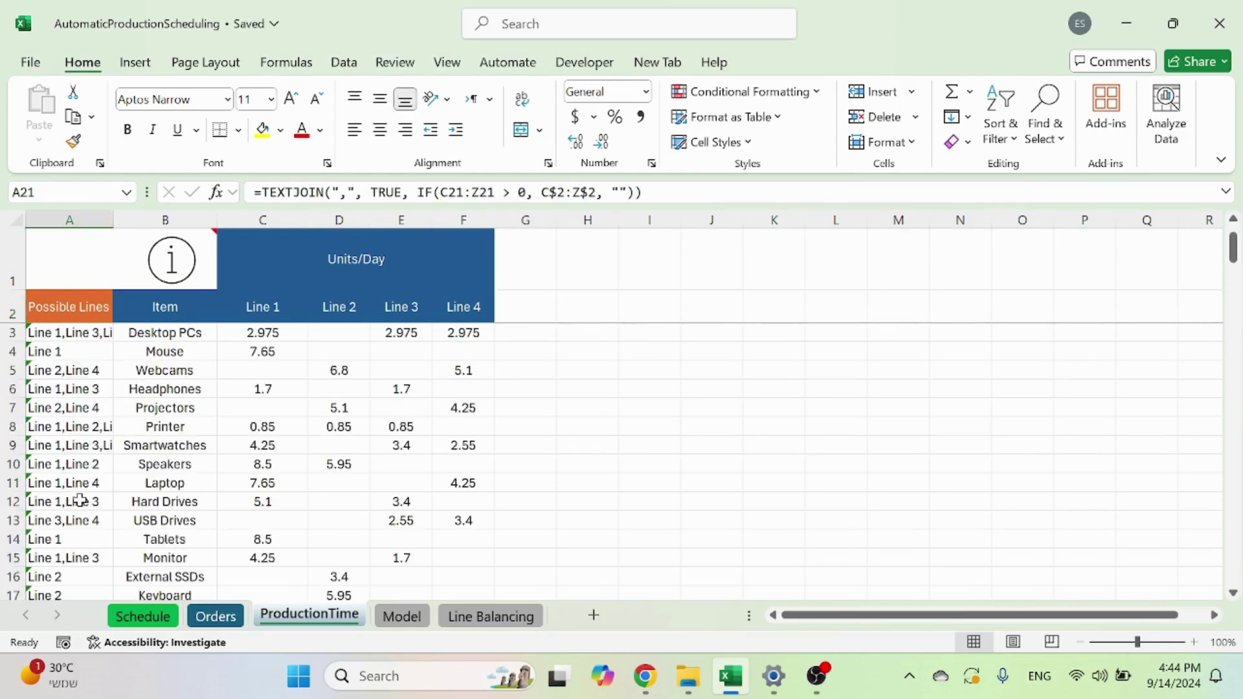
pyautogui.click(655, 309)
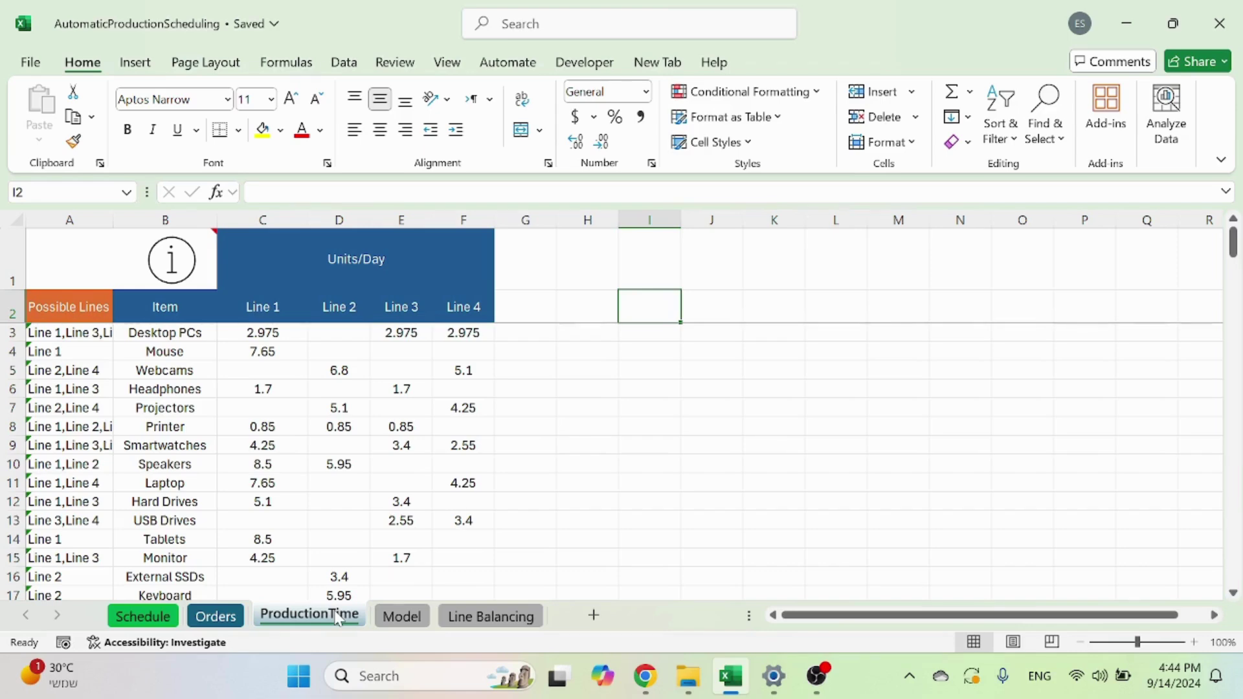
pyautogui.click(216, 615)
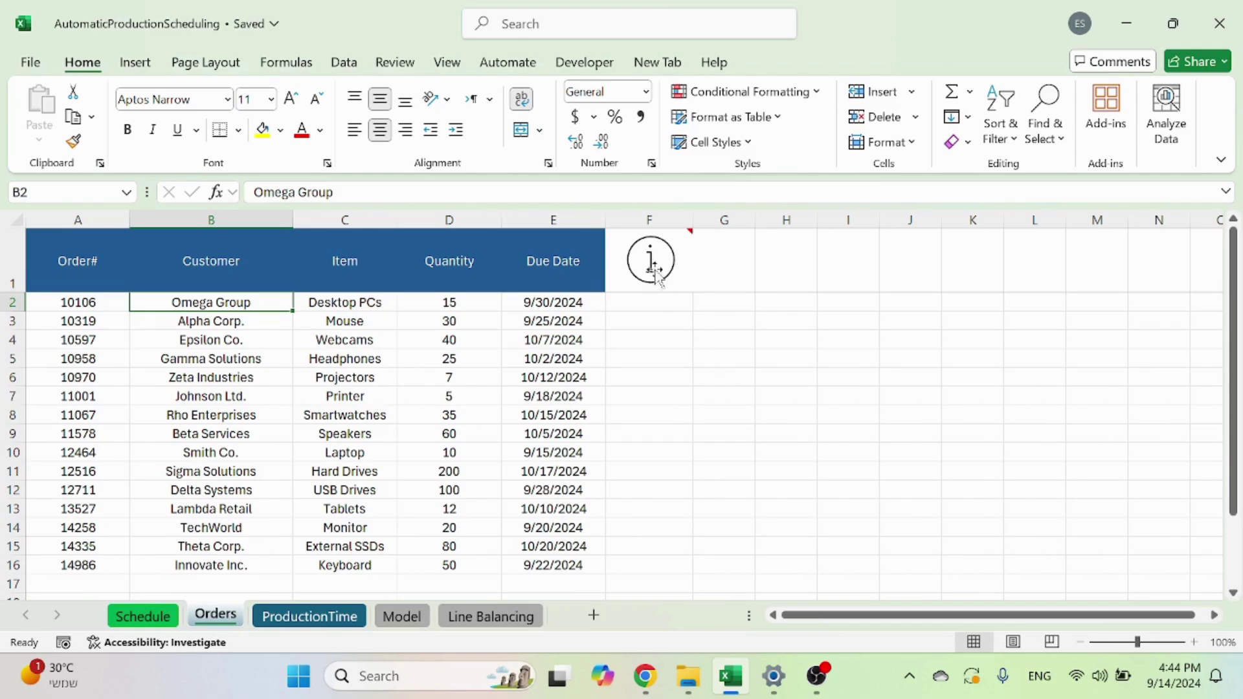
pyautogui.moveTo(658, 267)
pyautogui.click(673, 340)
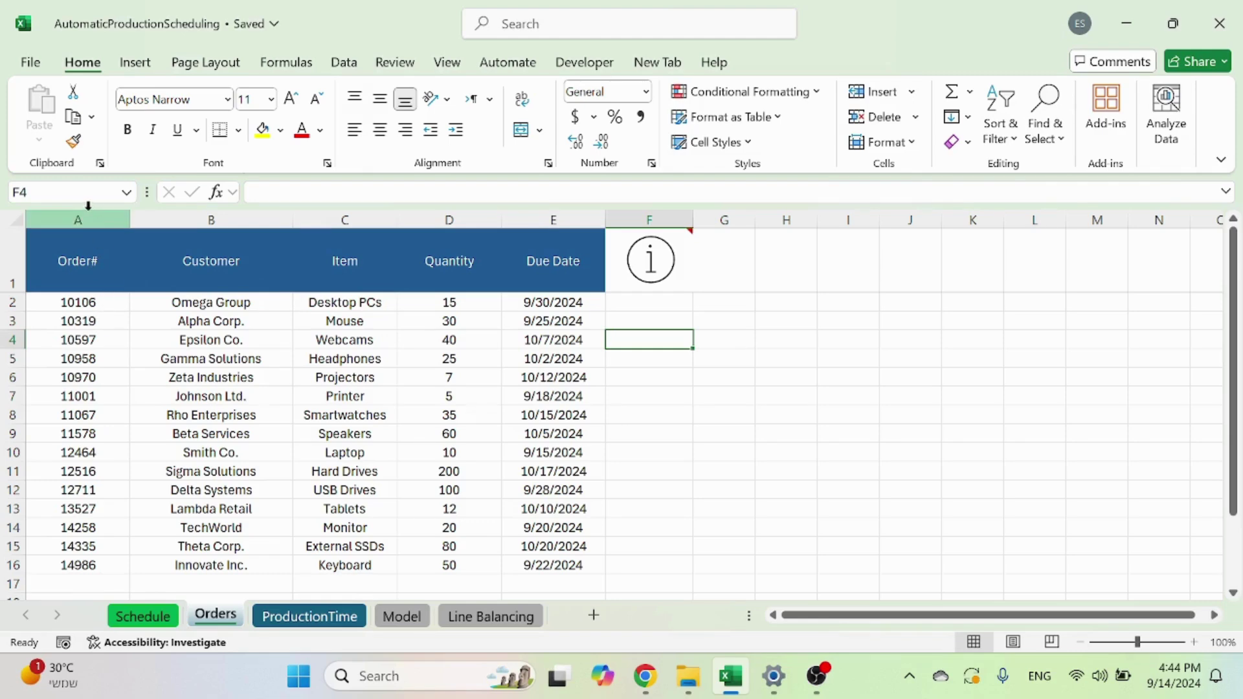
pyautogui.click(71, 269)
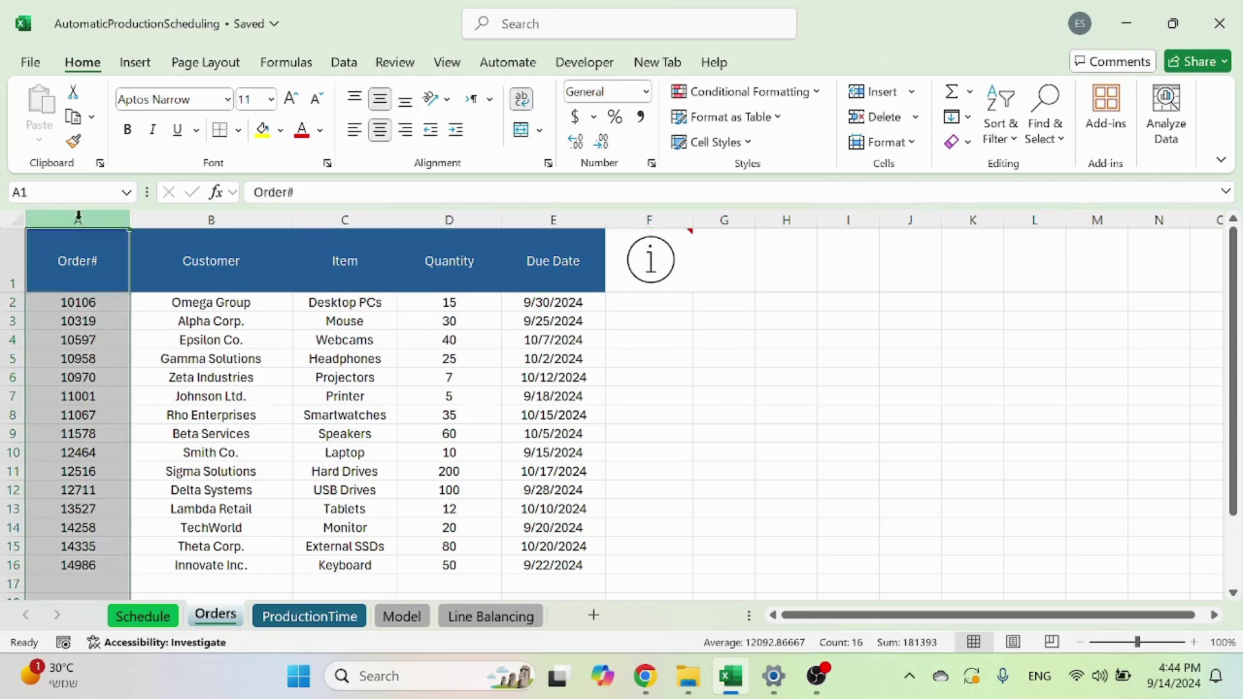
pyautogui.click(210, 262)
pyautogui.click(362, 266)
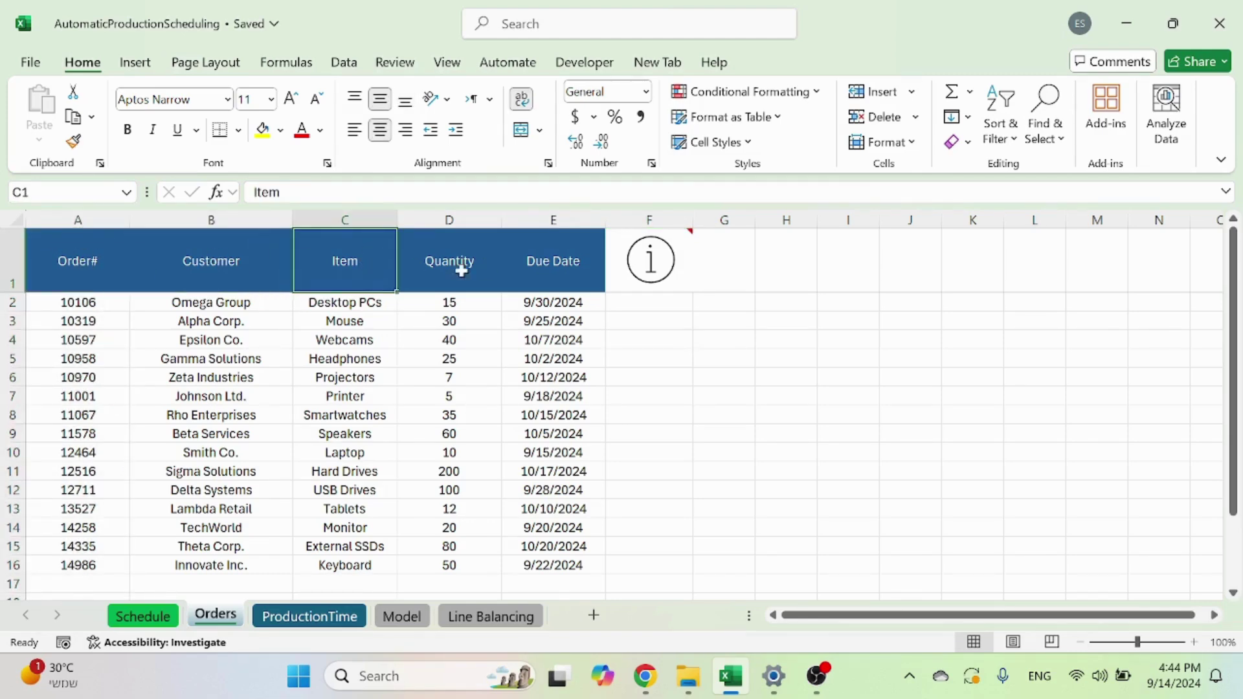
pyautogui.click(442, 275)
pyautogui.click(538, 269)
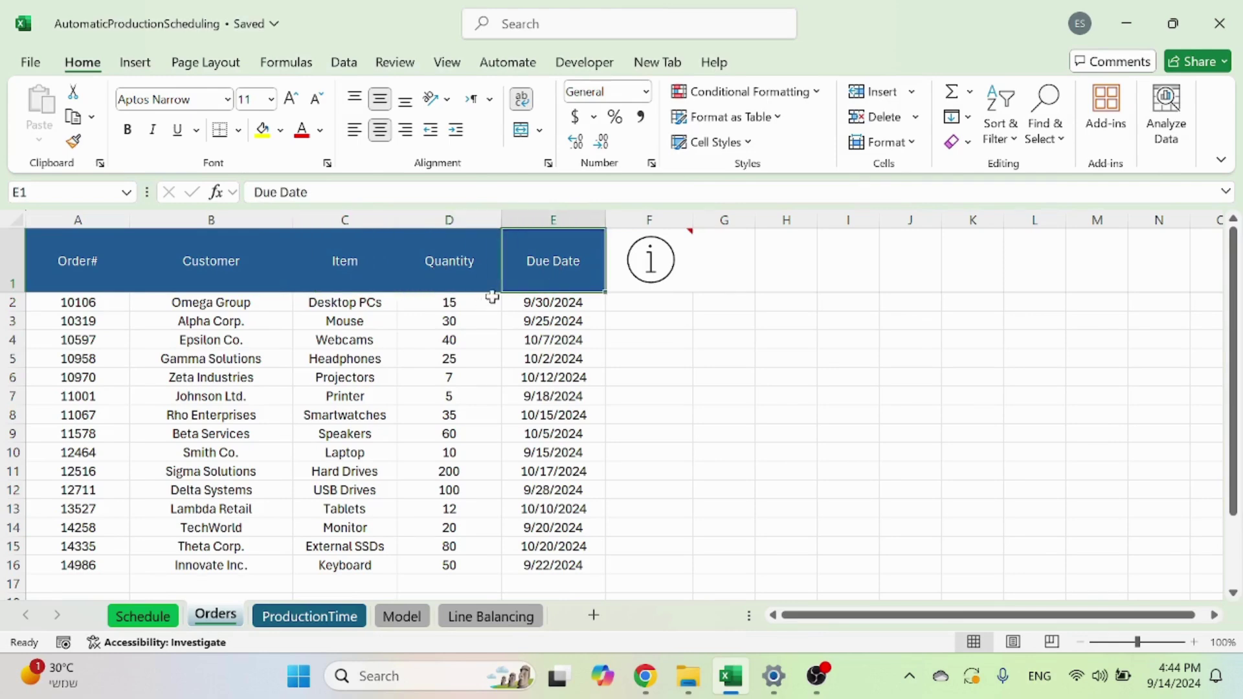
pyautogui.moveTo(335, 264); pyautogui.dragTo(542, 265)
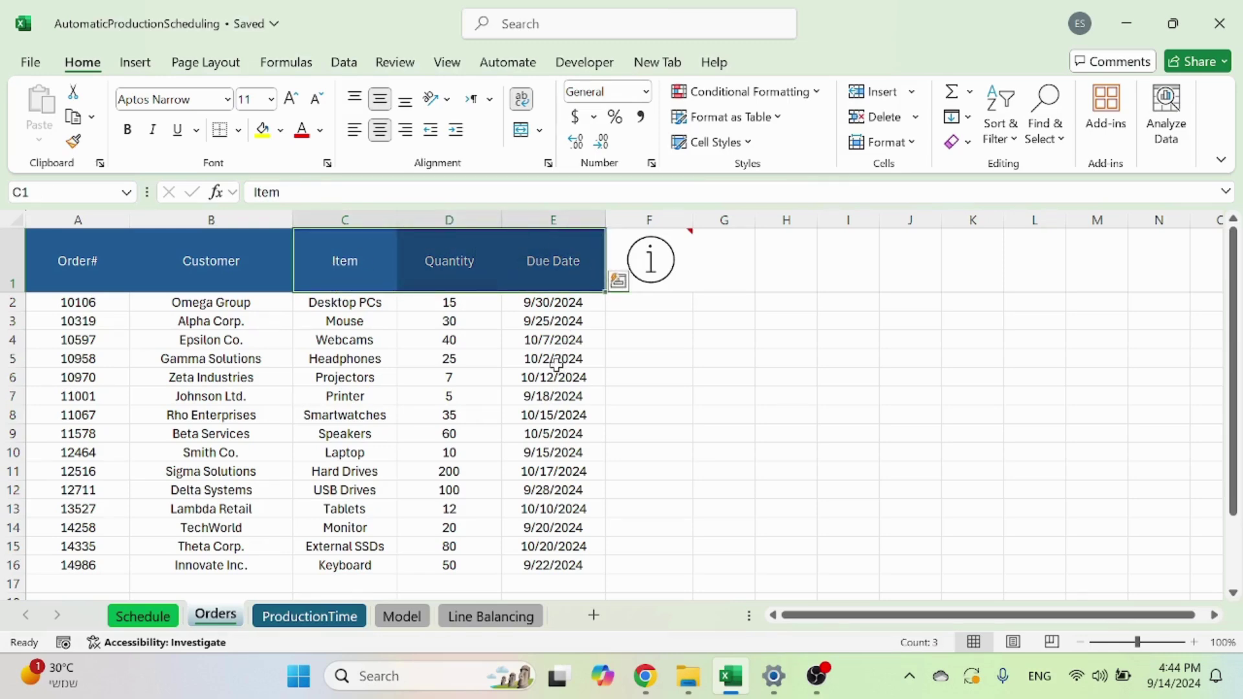
pyautogui.moveTo(96, 272); pyautogui.dragTo(198, 270)
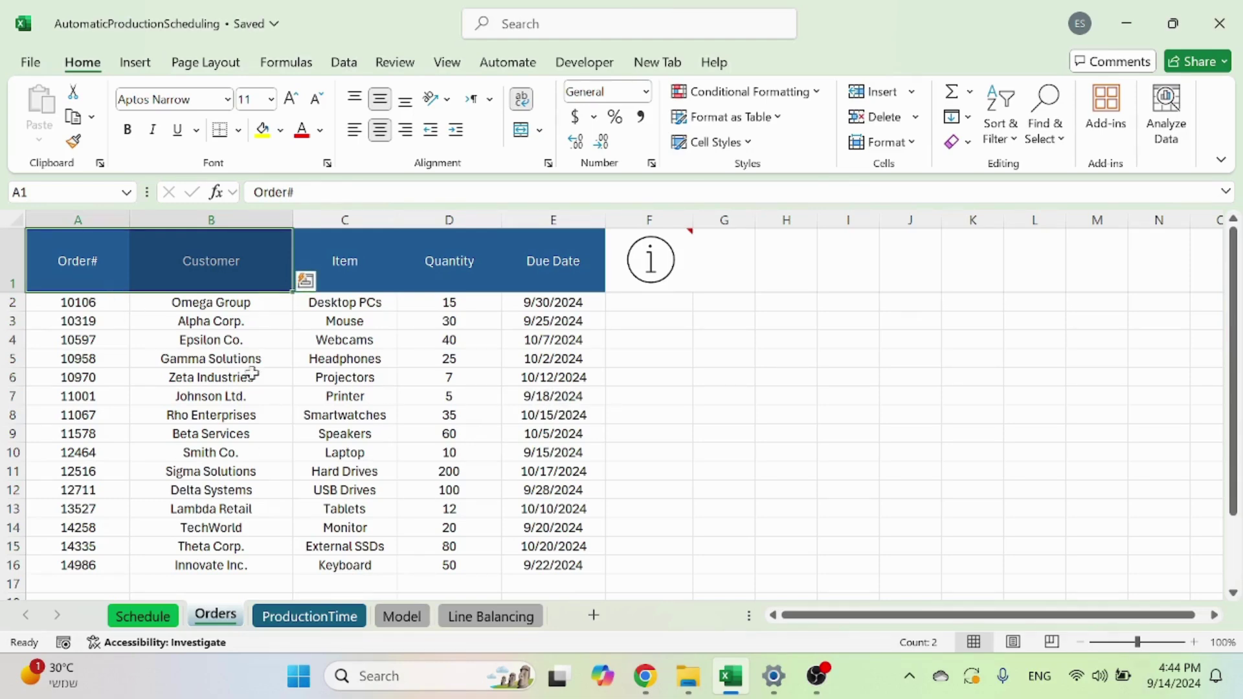
pyautogui.moveTo(361, 219); pyautogui.dragTo(556, 211)
pyautogui.click(555, 258)
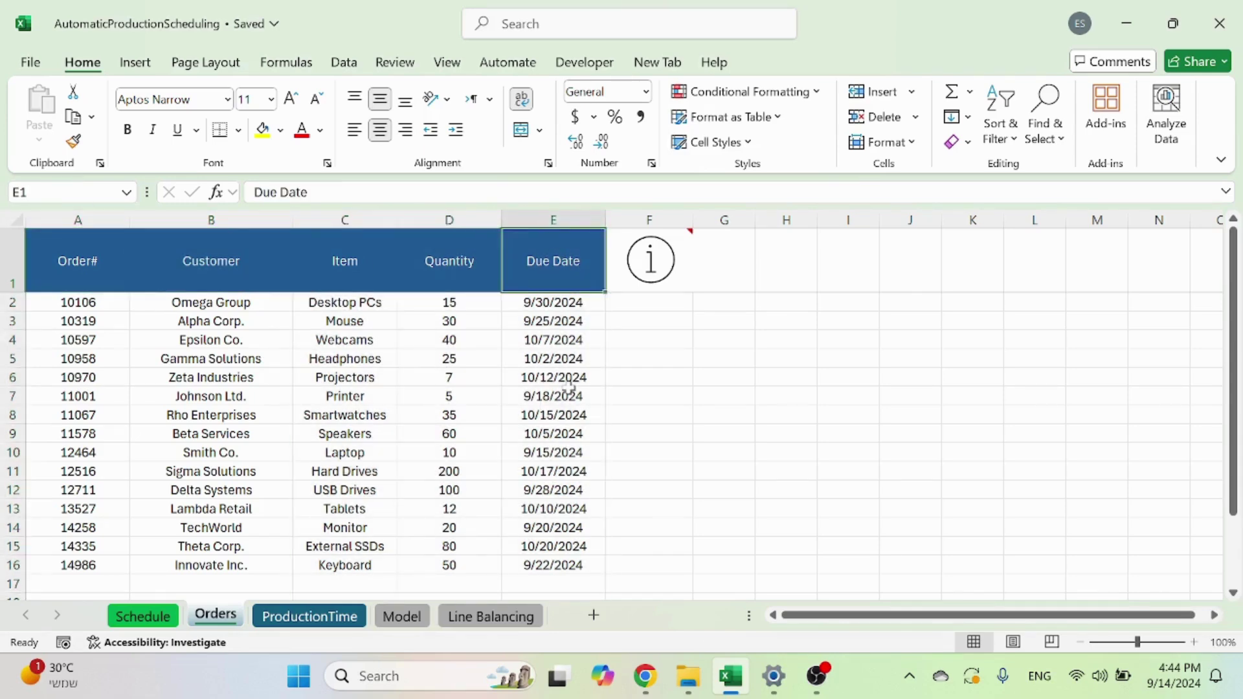
pyautogui.click(445, 219)
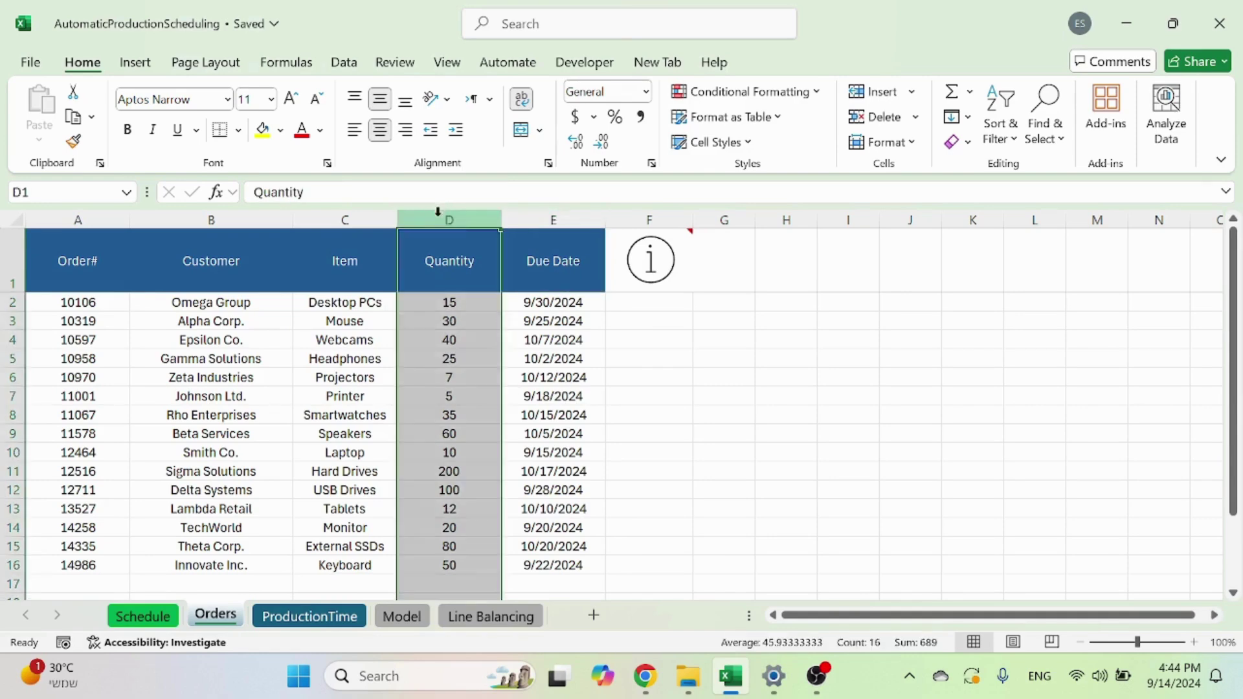
pyautogui.click(449, 360)
pyautogui.click(367, 218)
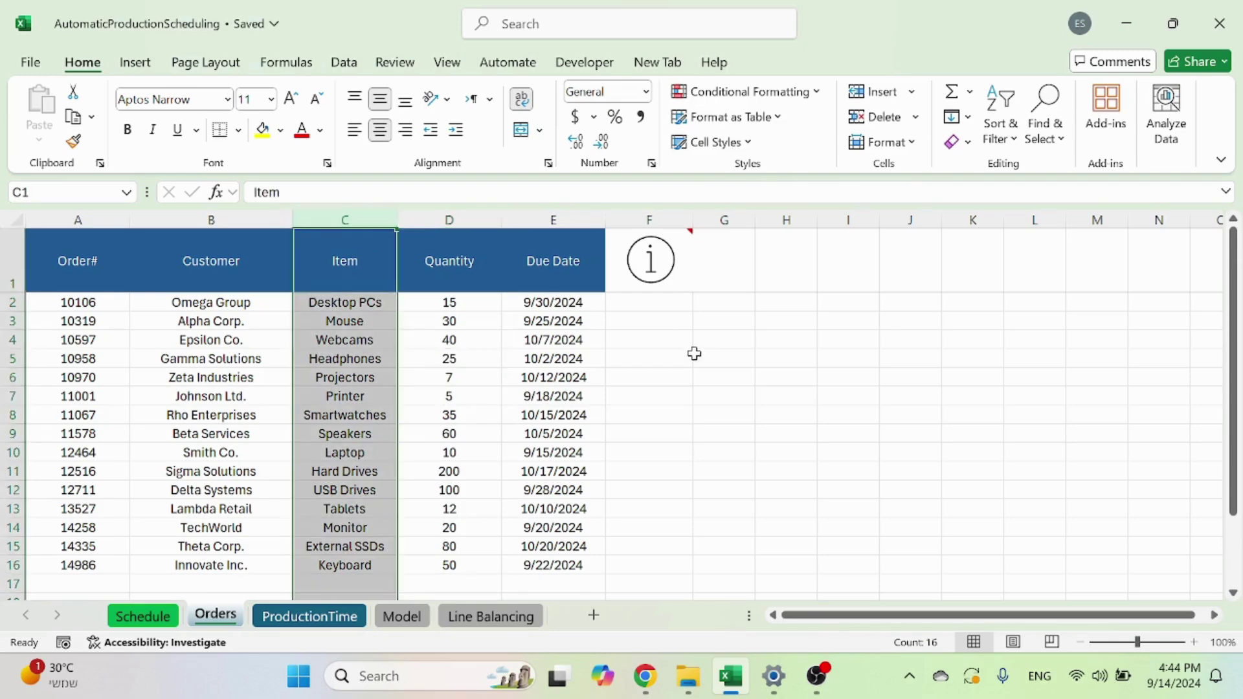
pyautogui.click(668, 359)
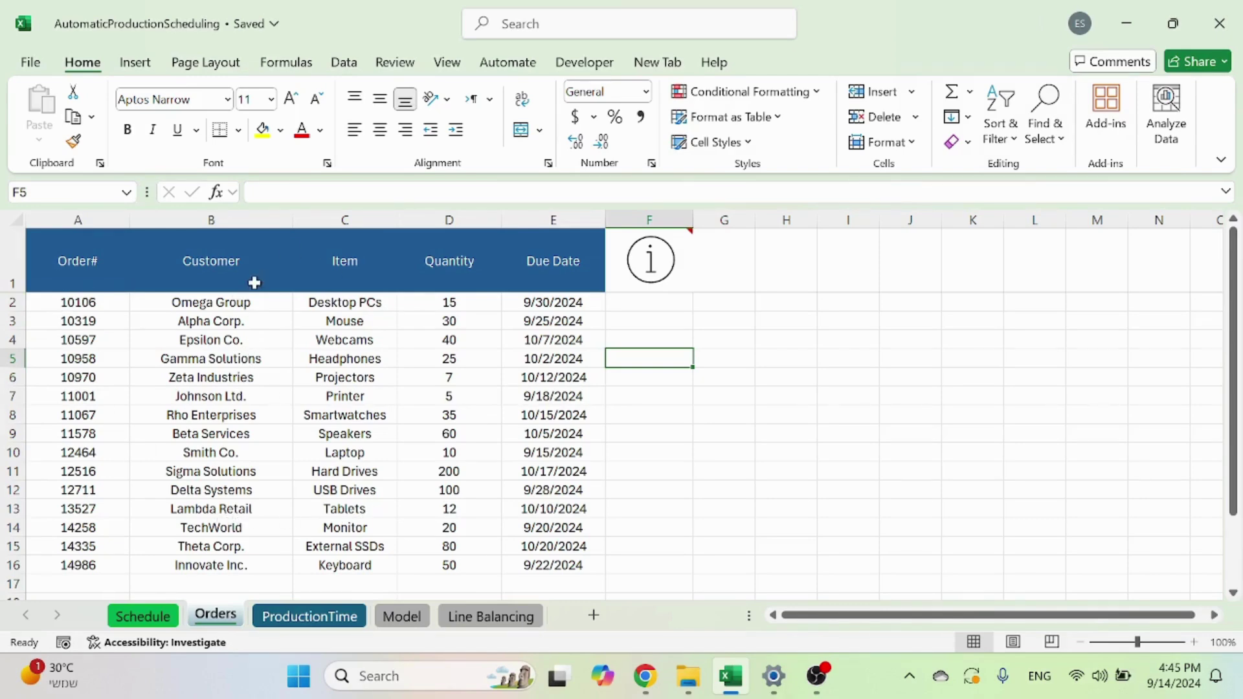
# Show the Schedule sheet after a quick glance at the Orders sheet
pyautogui.click(145, 616)
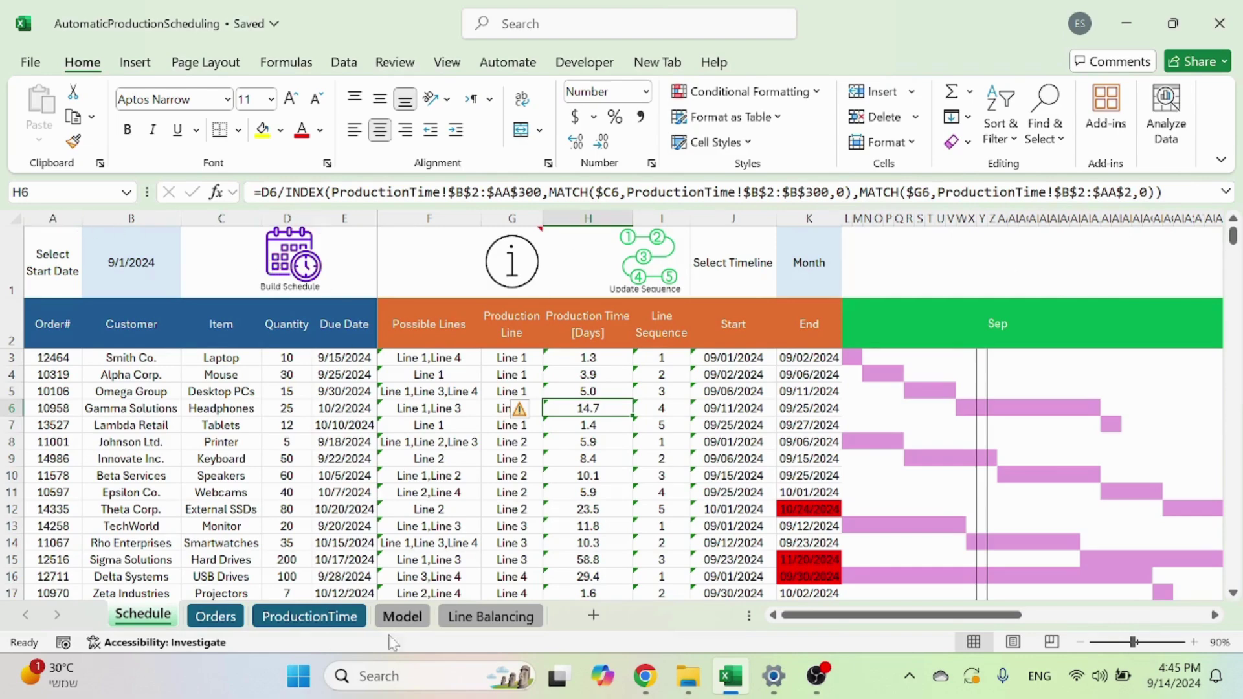
pyautogui.click(216, 616)
pyautogui.click(175, 616)
# Point out the Possible Lines, Production Line, Production Time [Days] and Line Sequence columns
pyautogui.click(445, 331)
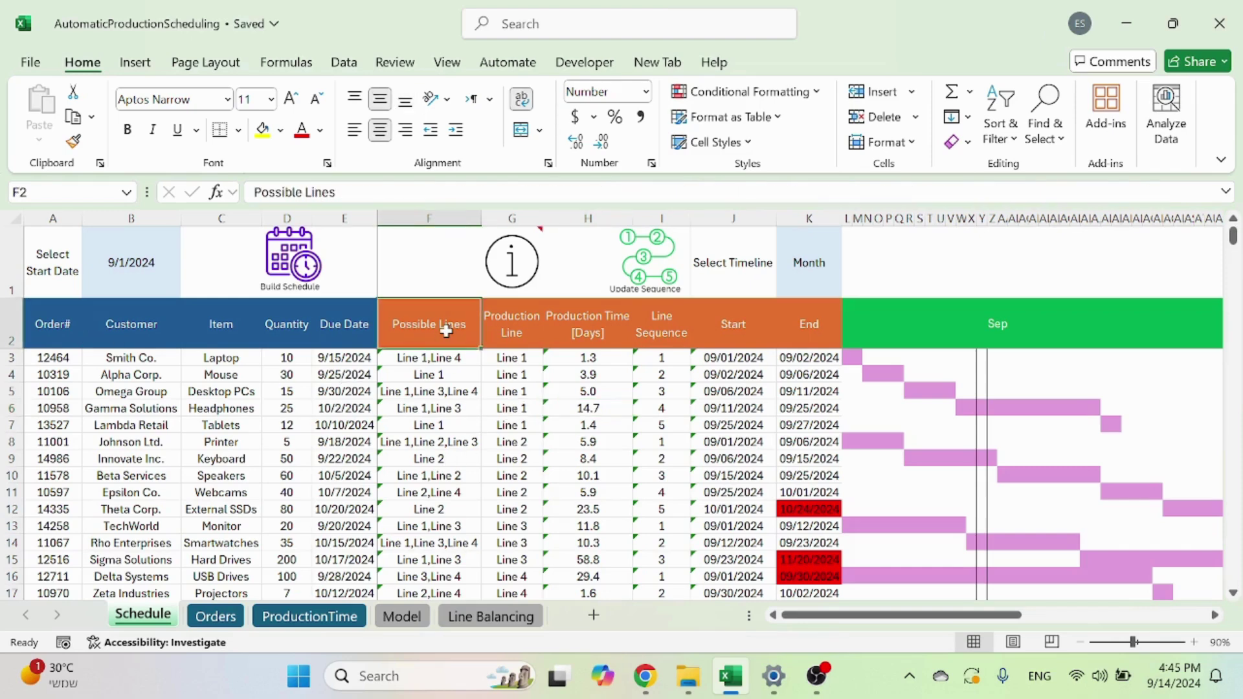
pyautogui.click(493, 334)
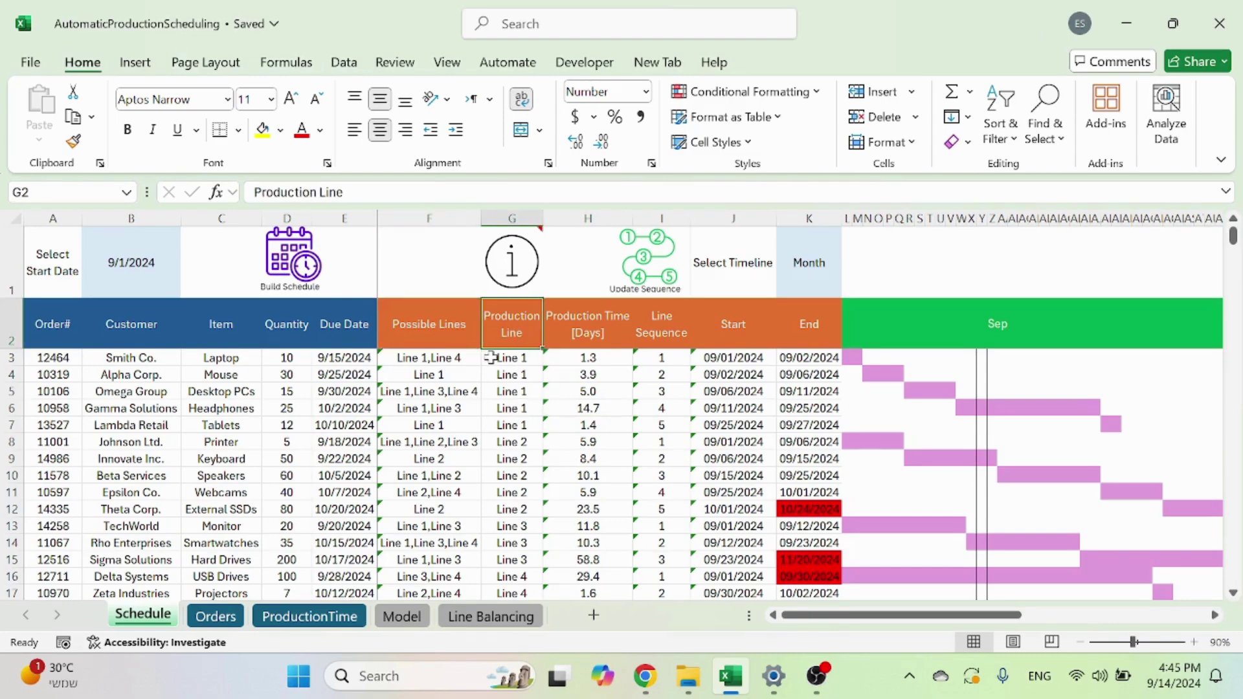
pyautogui.click(577, 322)
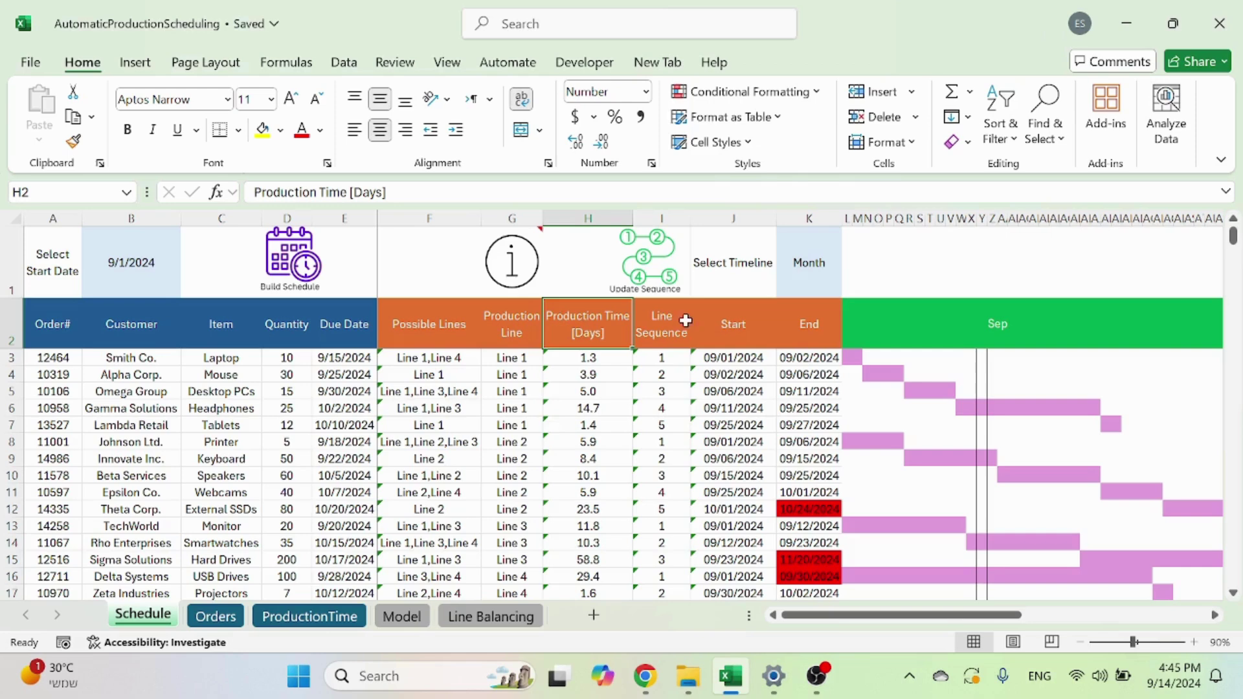
pyautogui.click(658, 330)
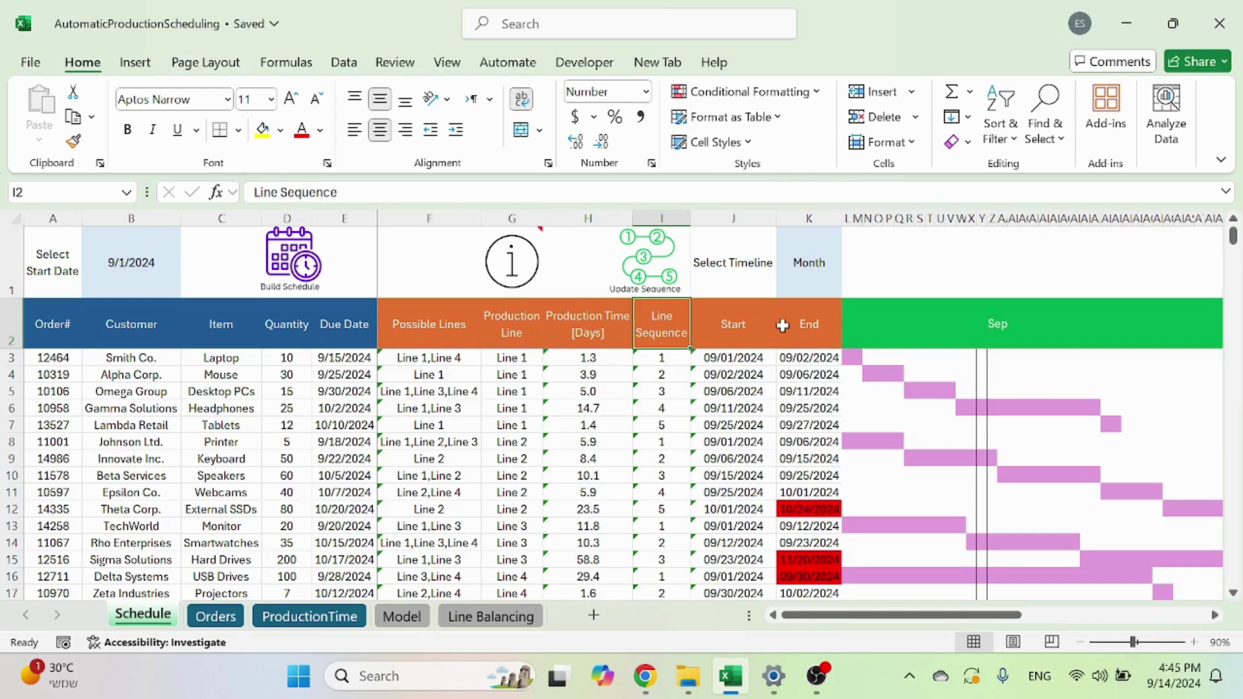
pyautogui.click(400, 617)
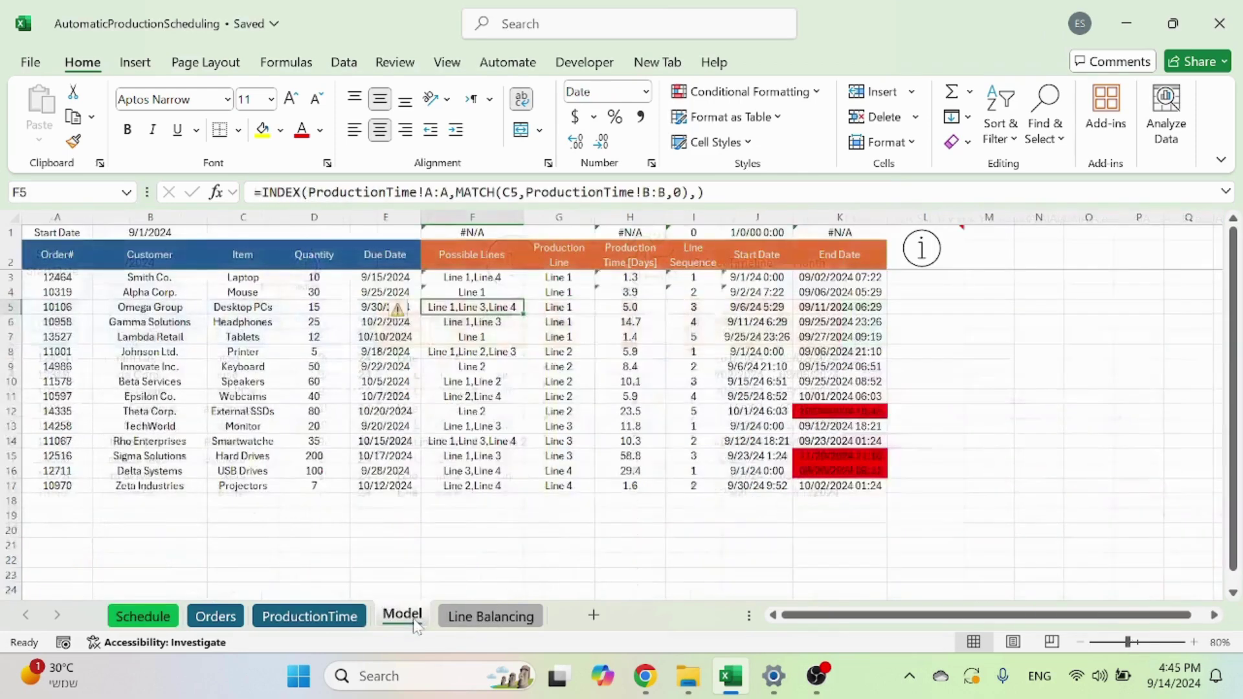
pyautogui.click(143, 617)
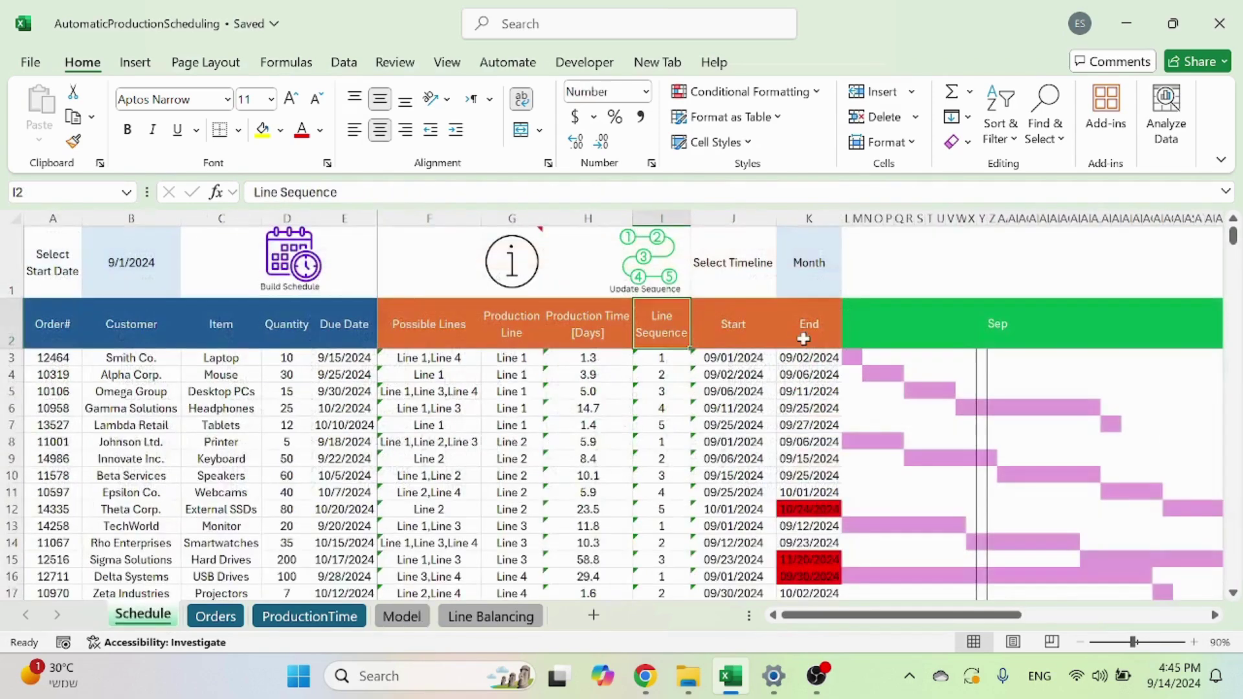
# Select the Start and End columns and inspect the start date formula in J3
pyautogui.moveTo(738, 219); pyautogui.dragTo(810, 222)
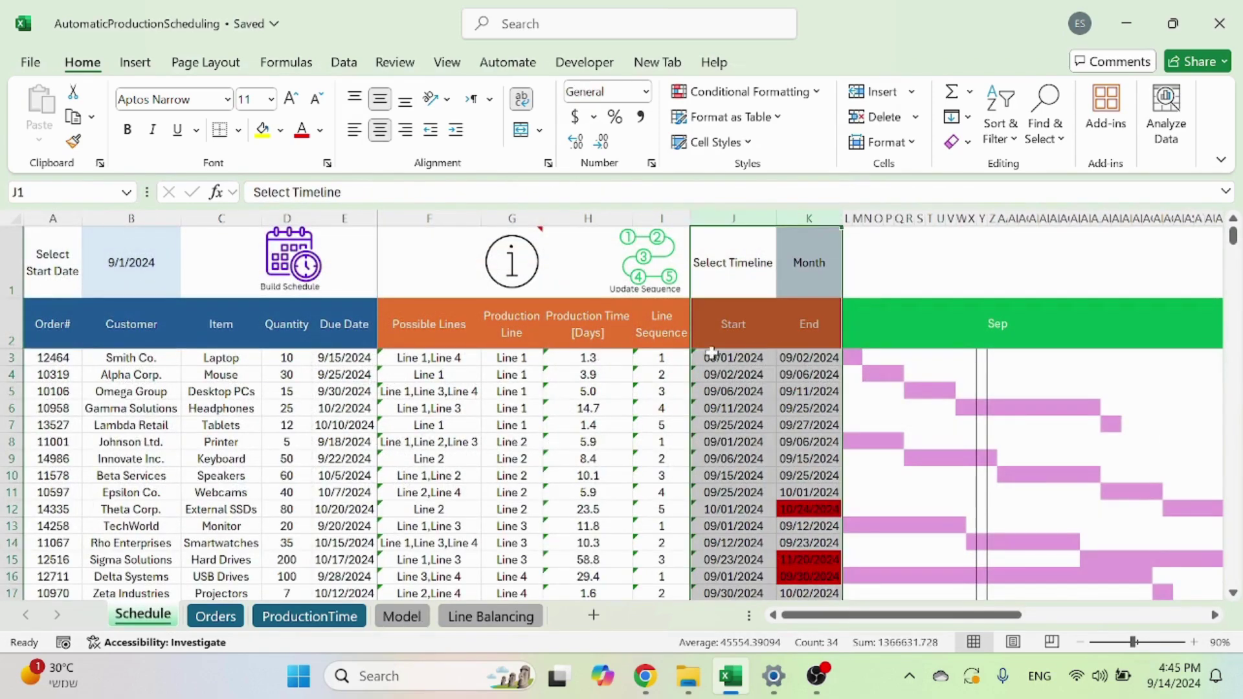
pyautogui.click(722, 358)
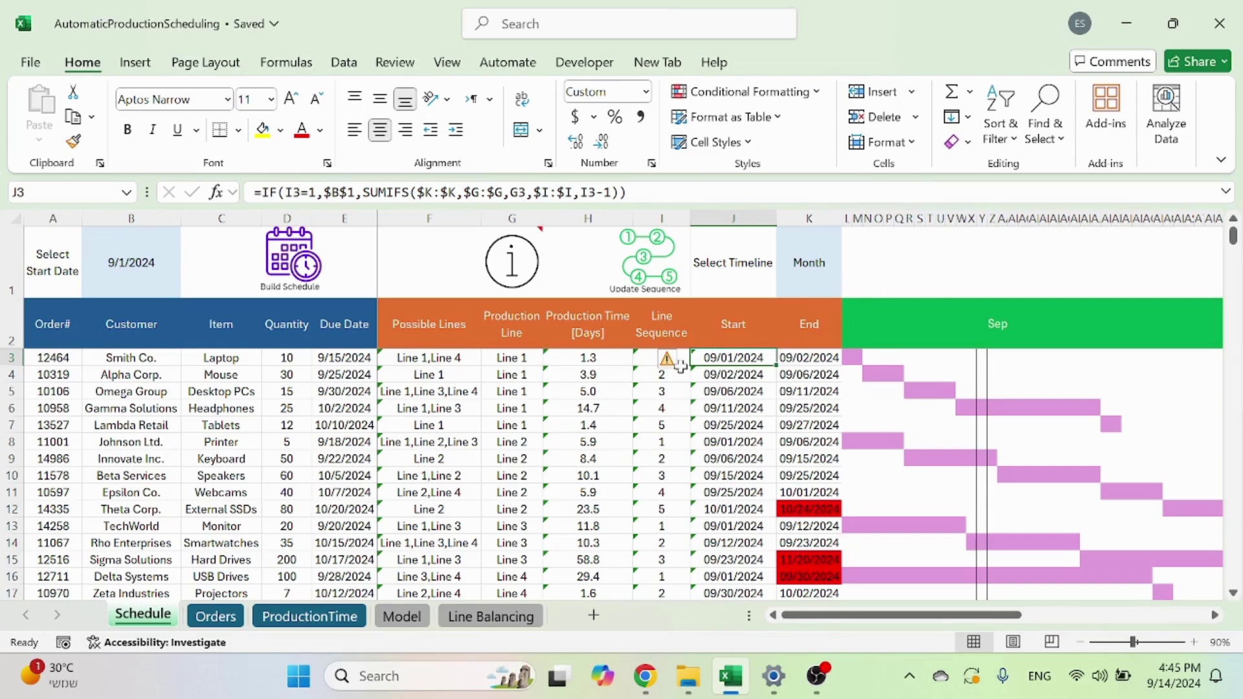
pyautogui.click(438, 327)
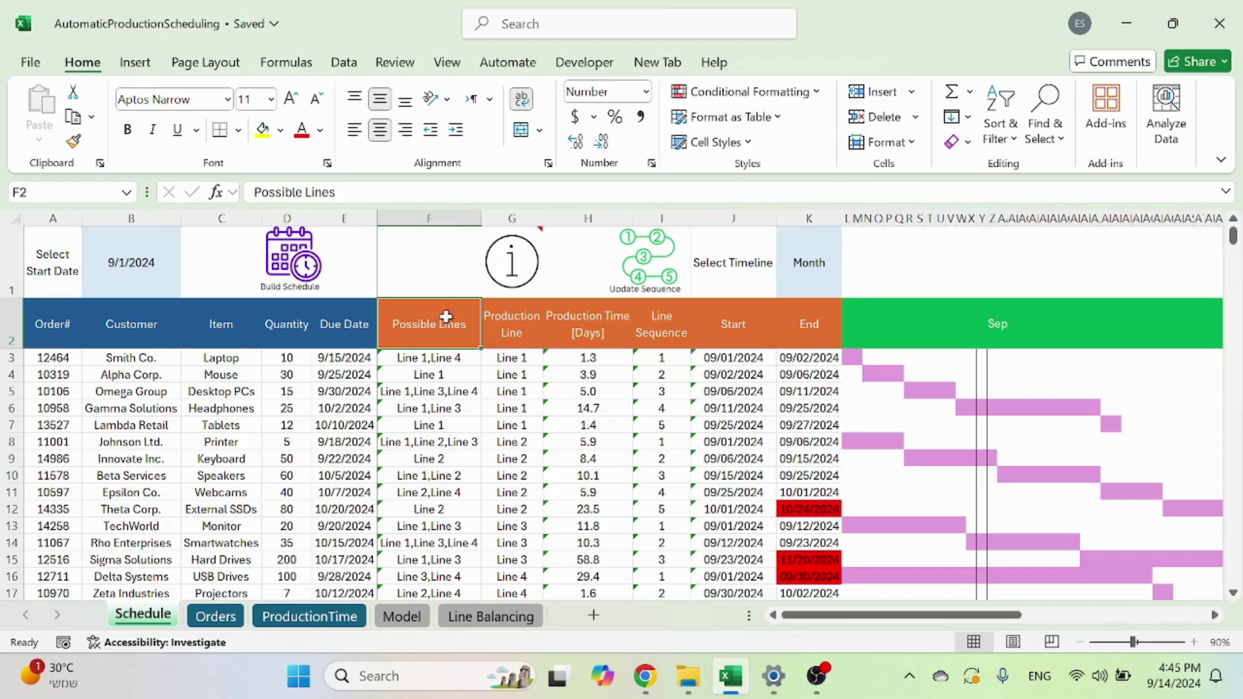
pyautogui.click(129, 266)
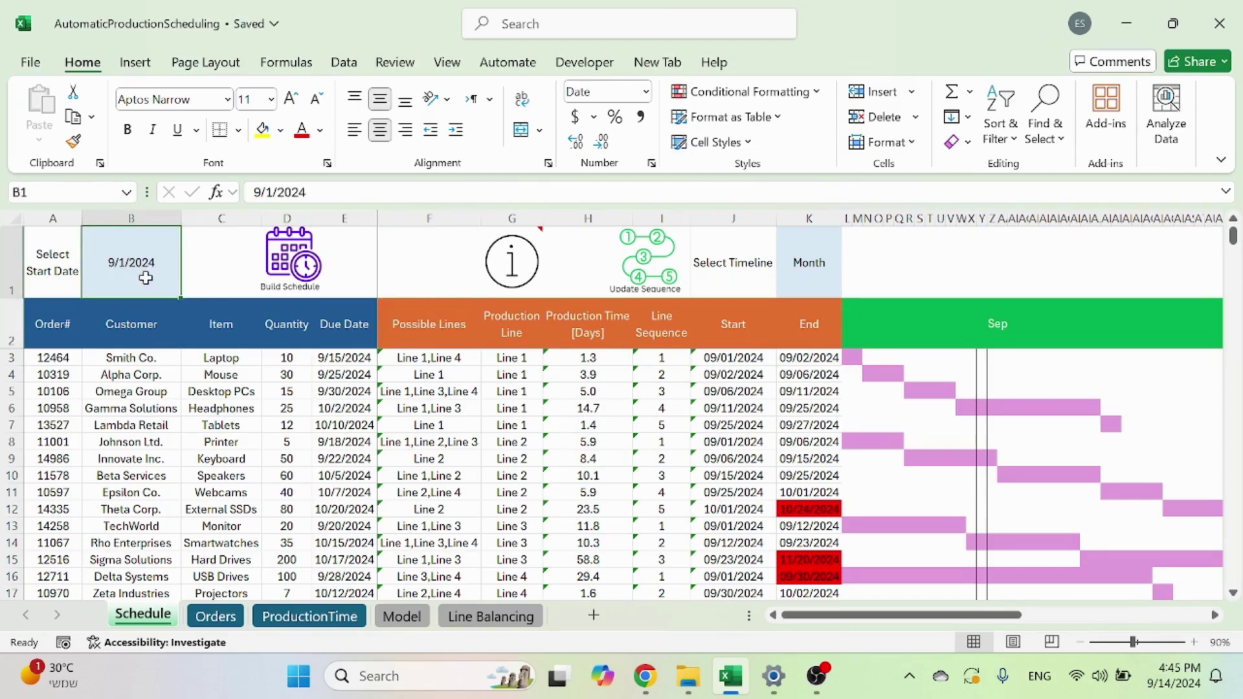
pyautogui.write('jk')
pyautogui.press('Return')
pyautogui.press('Escape')
pyautogui.press('Left')
pyautogui.click(113, 260)
pyautogui.write('10/102')
pyautogui.press('BackSpace')
pyautogui.press('BackSpace')
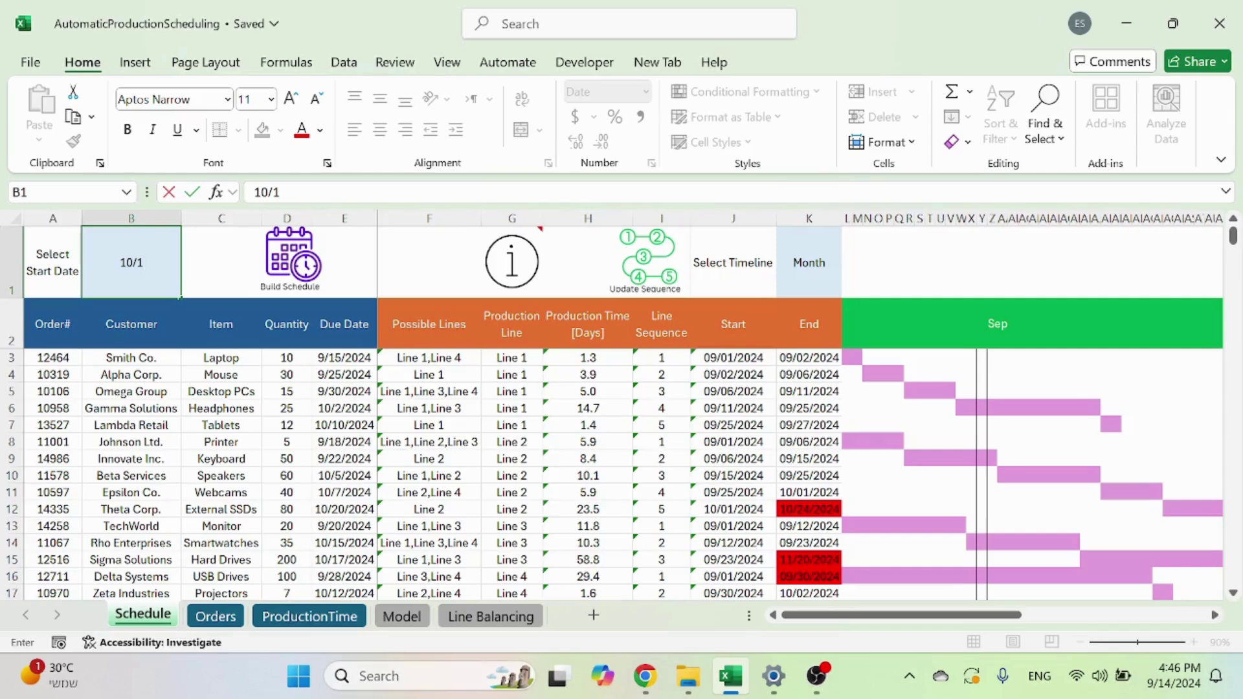
pyautogui.write('/24')
pyautogui.press('Return')
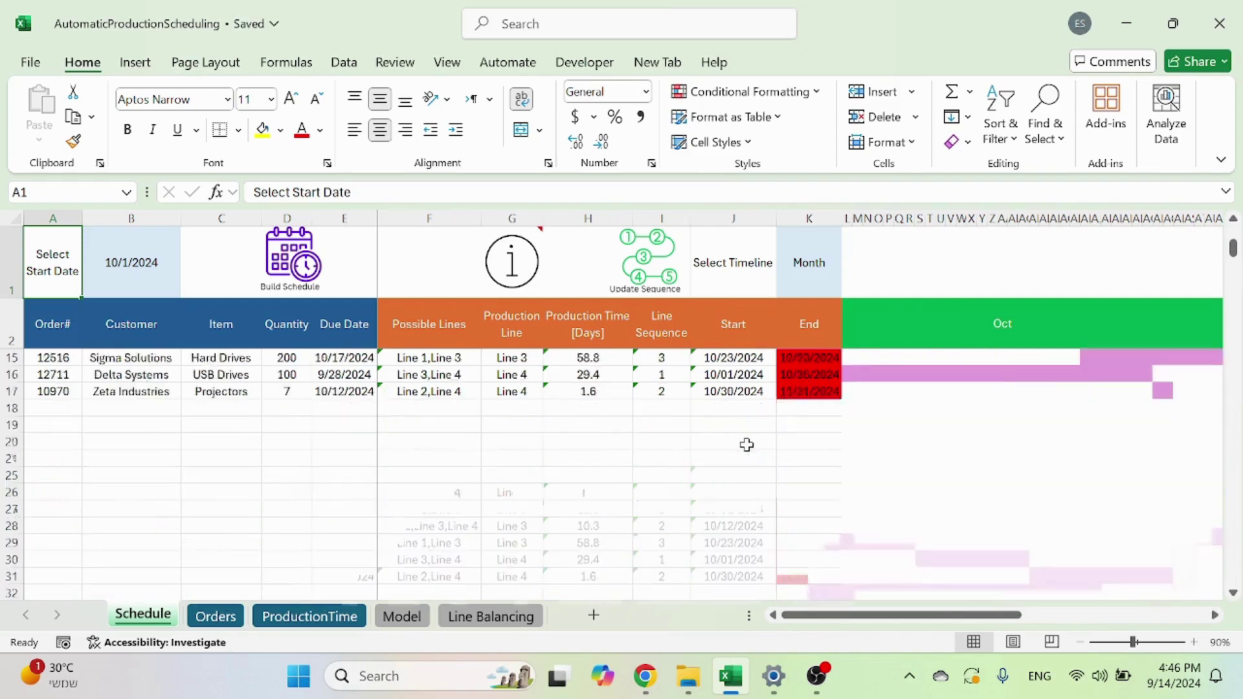
pyautogui.click(131, 262)
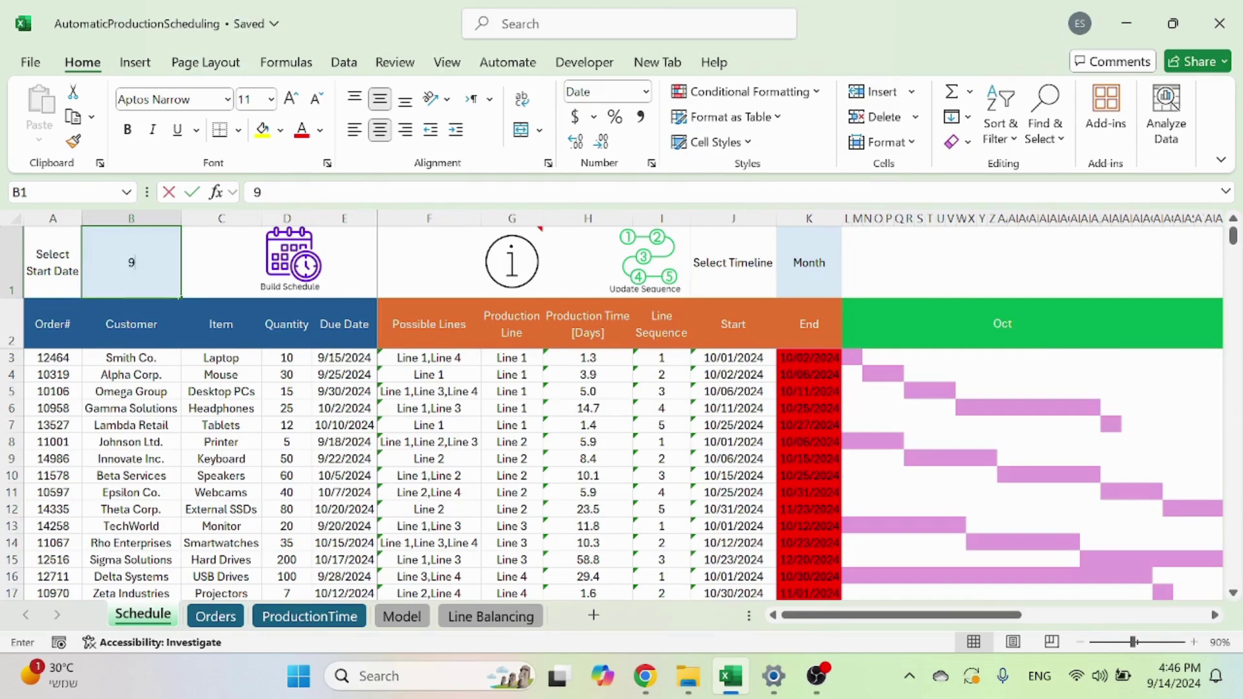
pyautogui.write('9/1/2024')
pyautogui.press('Return')
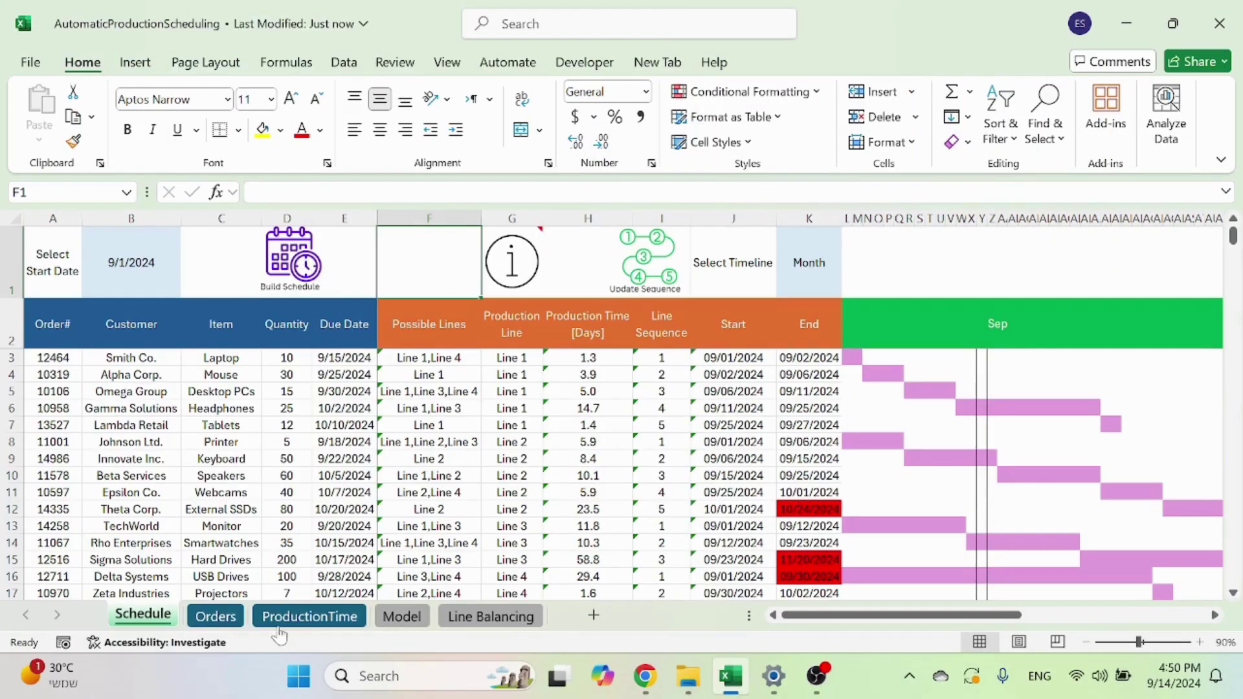
# Check the Orders and Model sheets, then run Build Schedule on the Schedule sheet
pyautogui.click(216, 618)
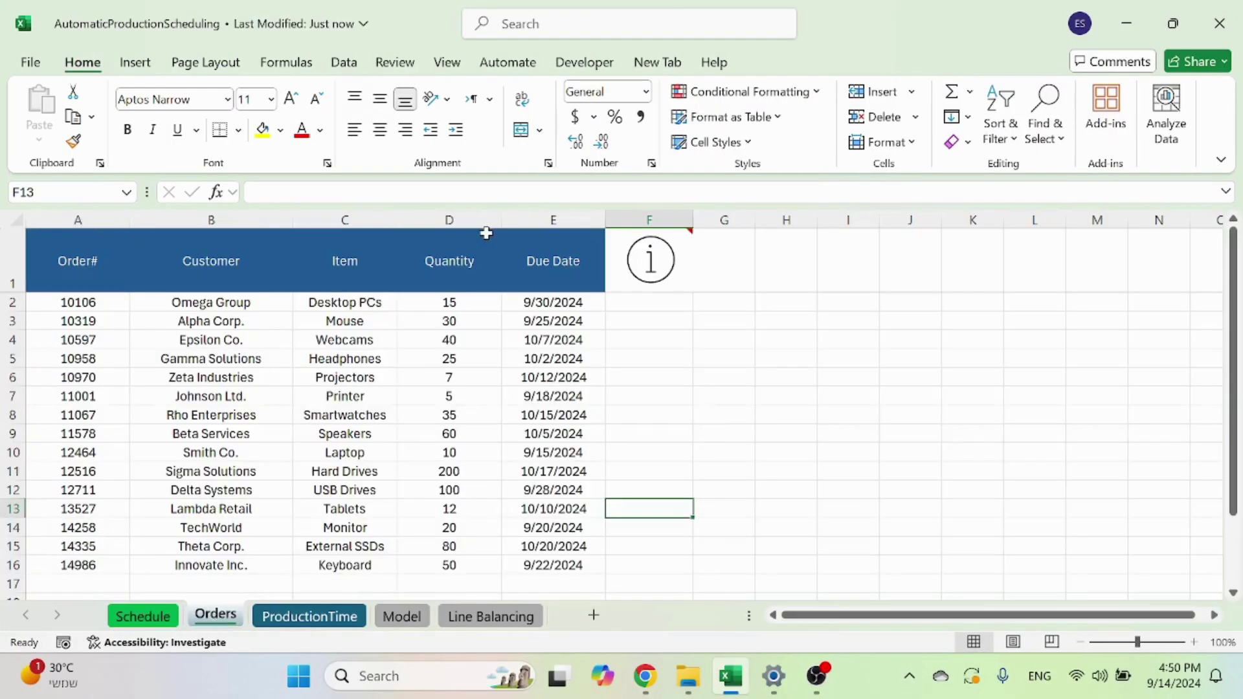
pyautogui.click(391, 617)
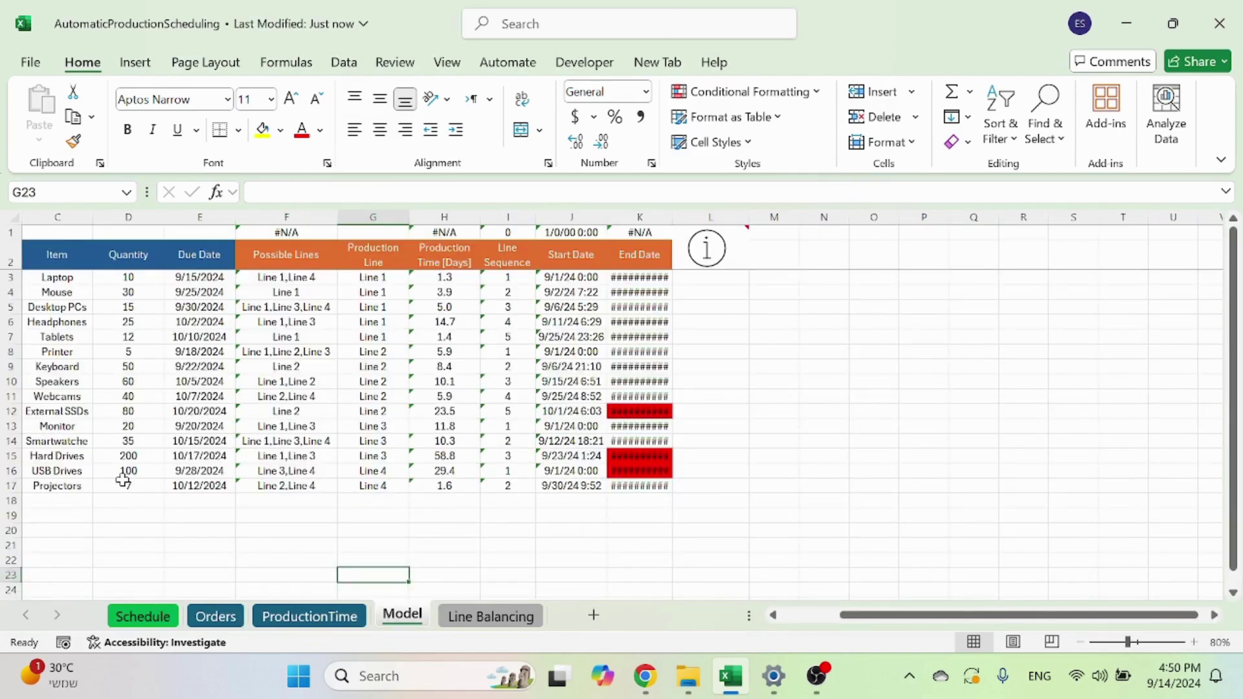
pyautogui.click(154, 617)
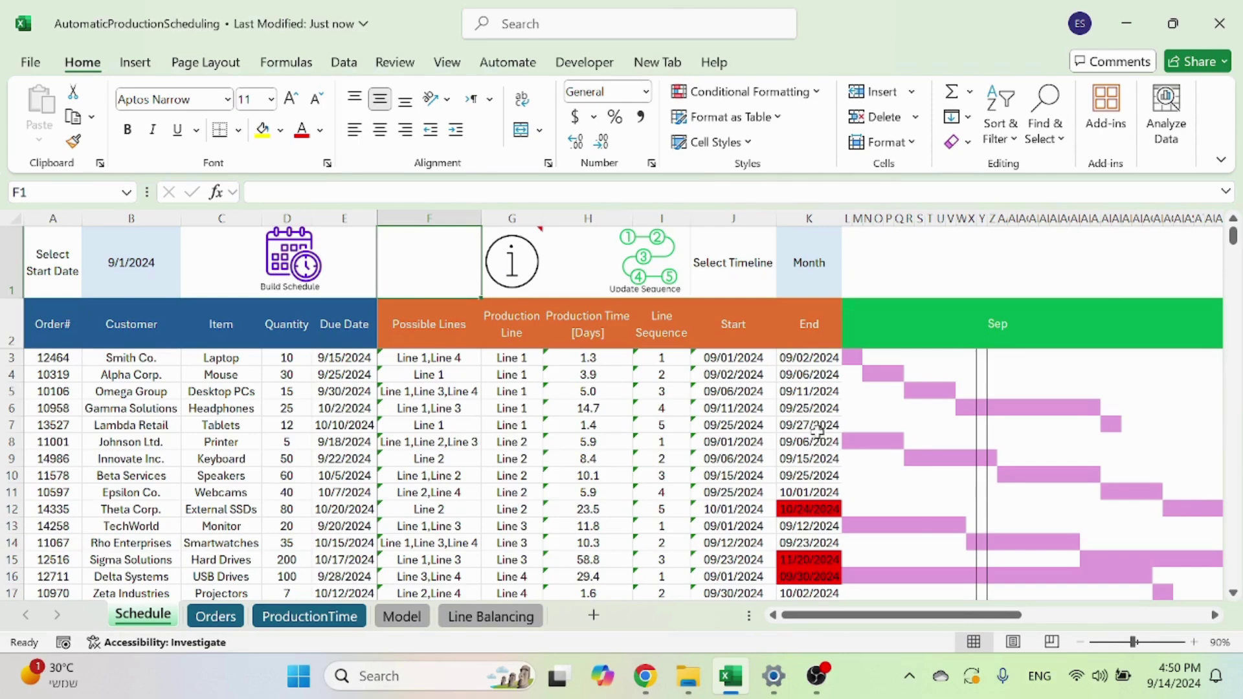
pyautogui.click(287, 259)
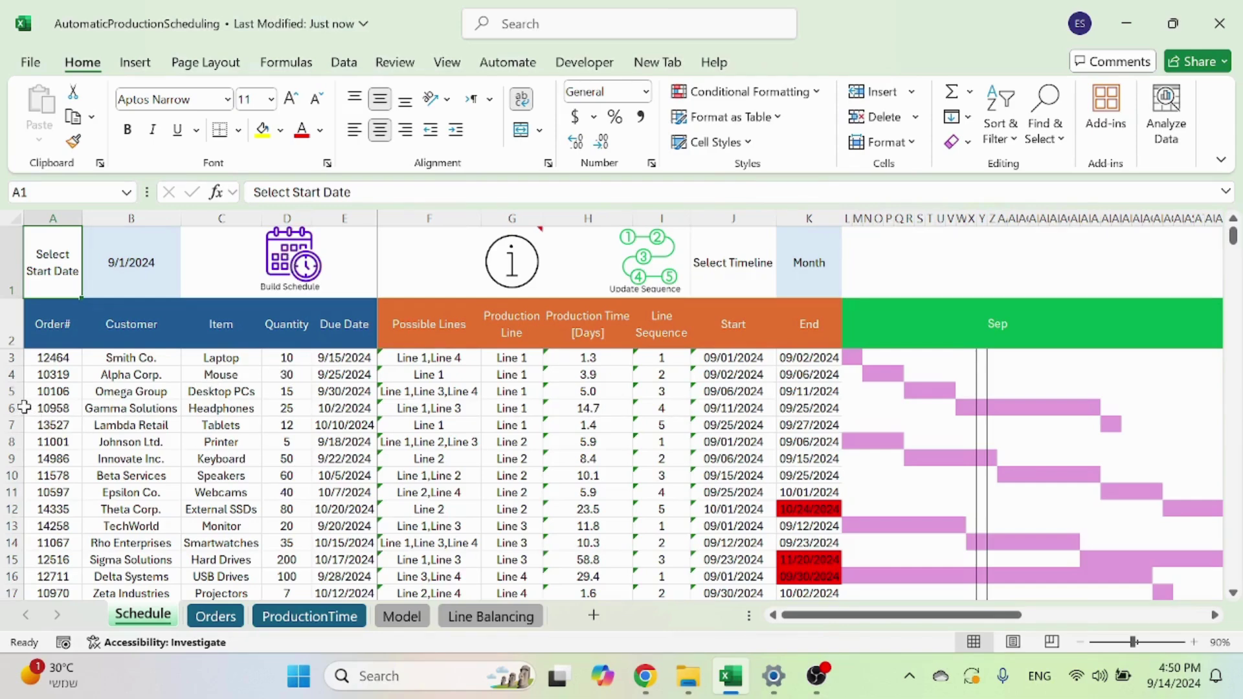
# Clear the contents of rows 5–17 and rerun the Build Schedule macro
pyautogui.click(13, 391)
pyautogui.hotkey('ctrl', 'shift', 'Down')
pyautogui.rightClick(87, 405)
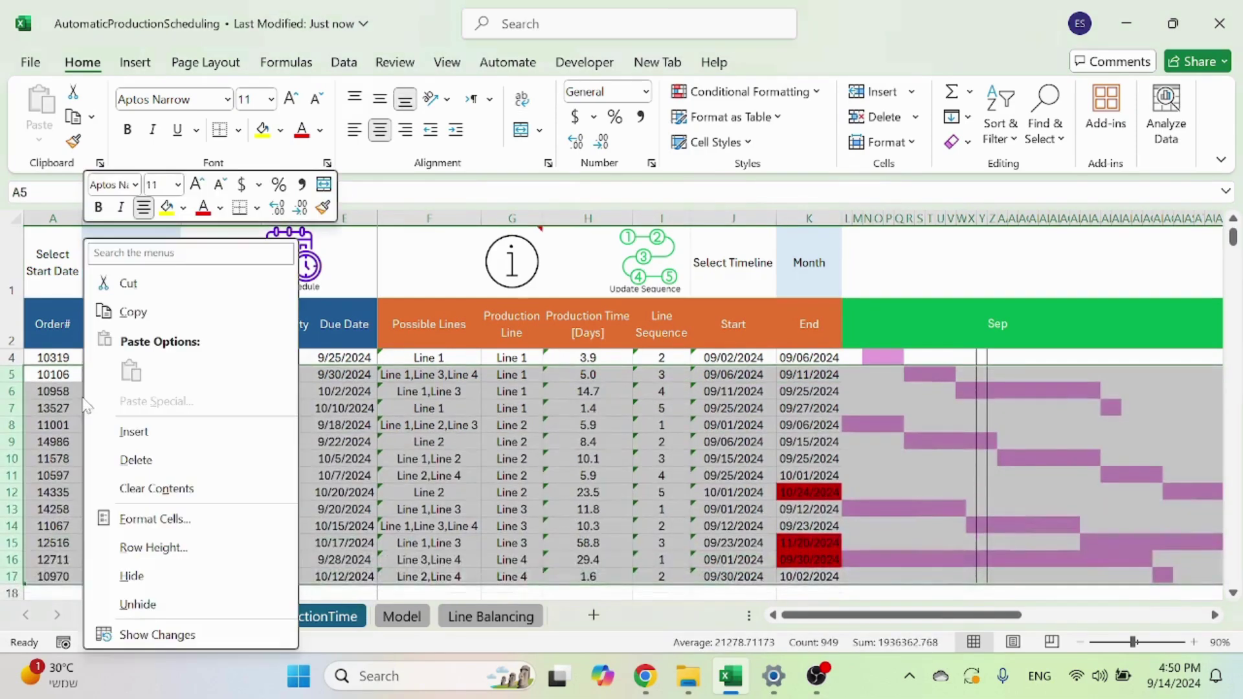
pyautogui.click(170, 488)
pyautogui.click(269, 403)
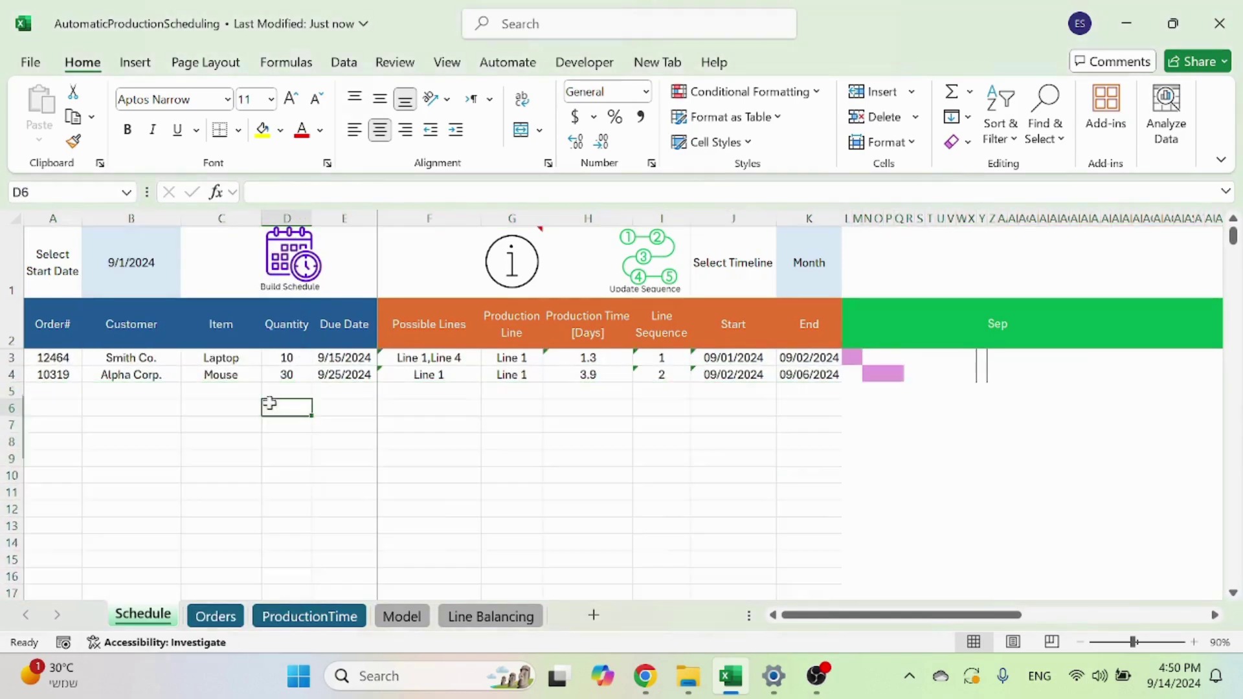
pyautogui.click(292, 279)
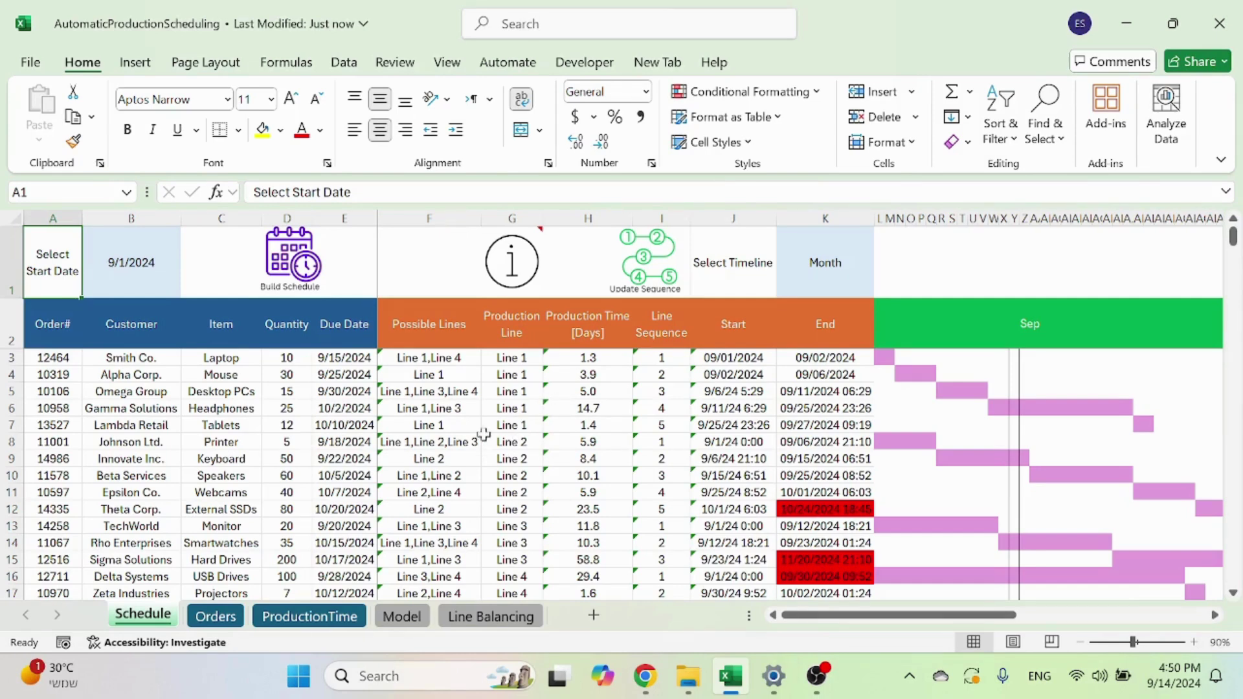
# Inspect the Gantt formulas: column Y day counter, Sep and Oct month headers, and bar cells
pyautogui.moveTo(809, 614); pyautogui.dragTo(902, 612)
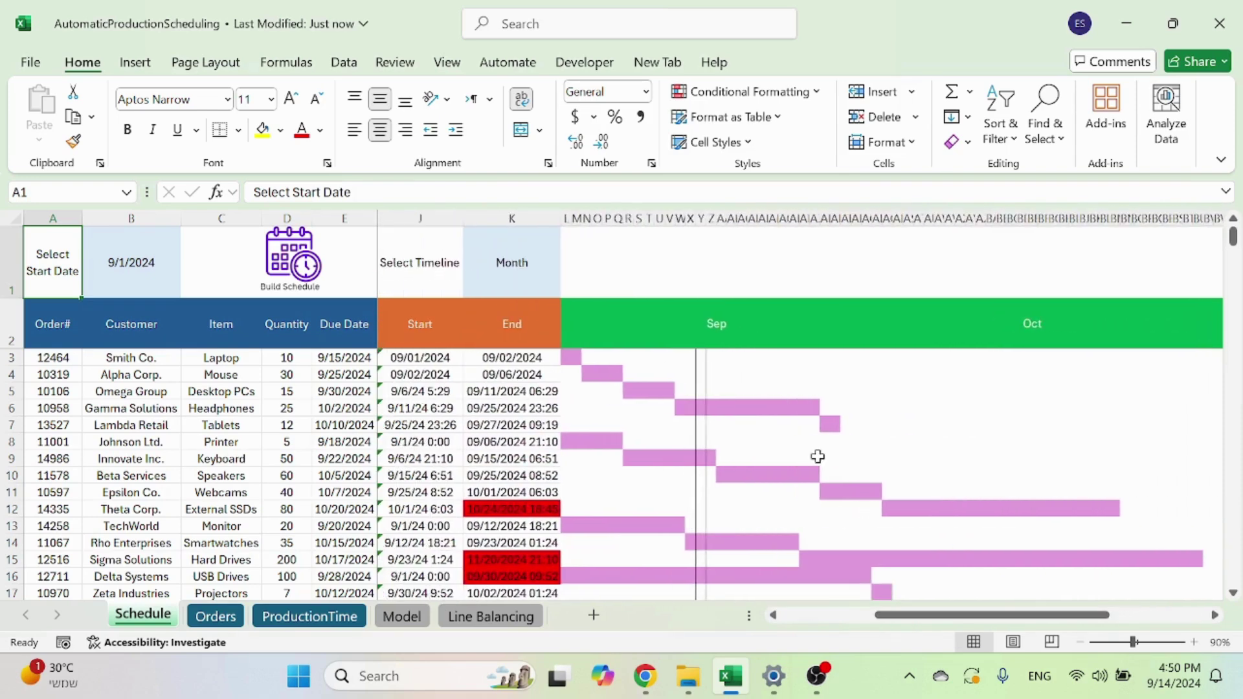
pyautogui.click(702, 219)
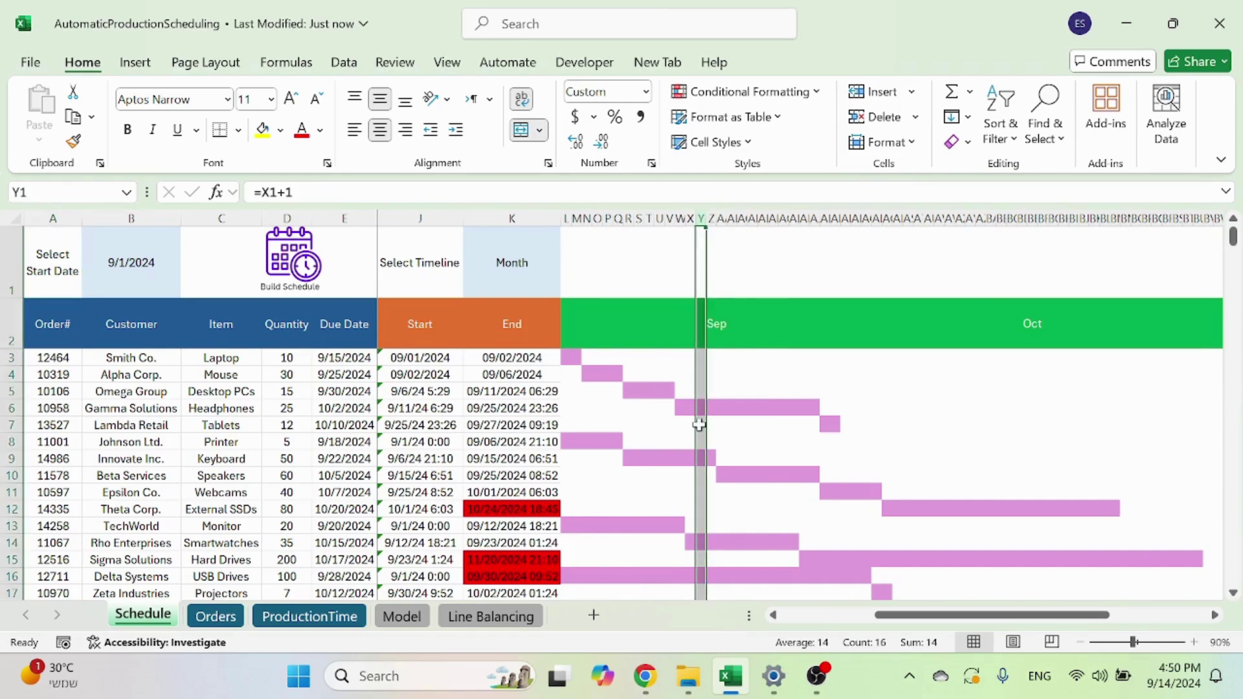
pyautogui.click(771, 402)
pyautogui.click(716, 325)
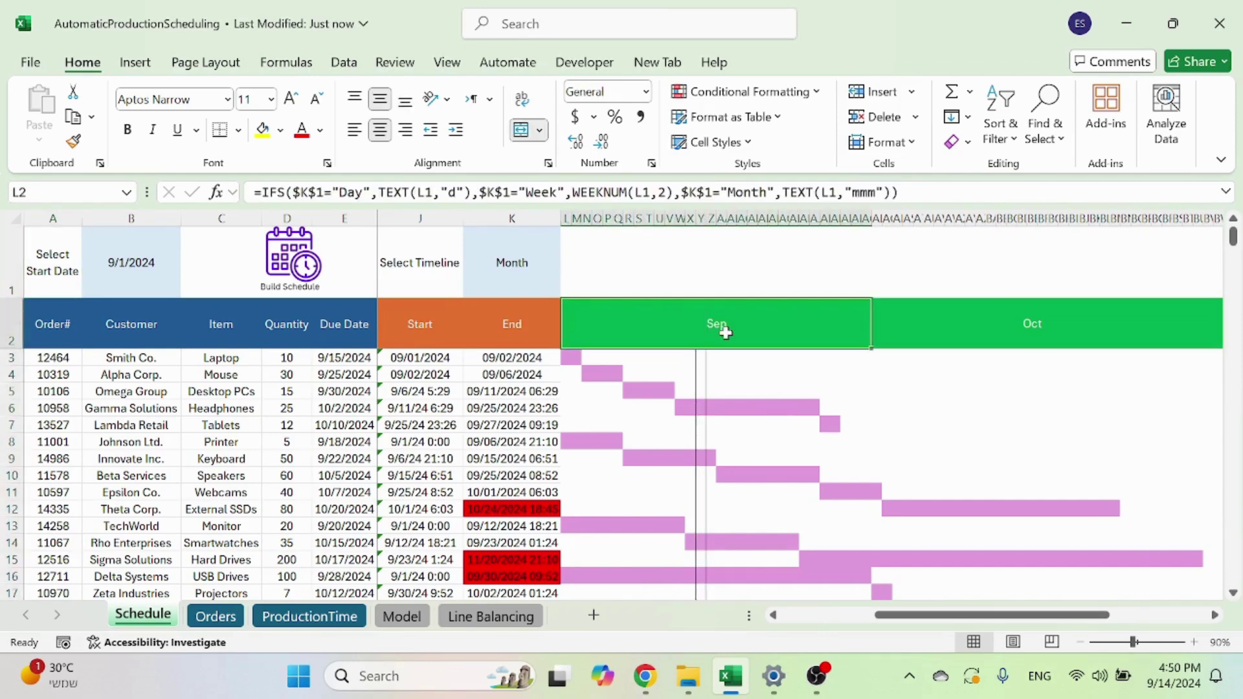
pyautogui.click(1032, 319)
pyautogui.click(772, 376)
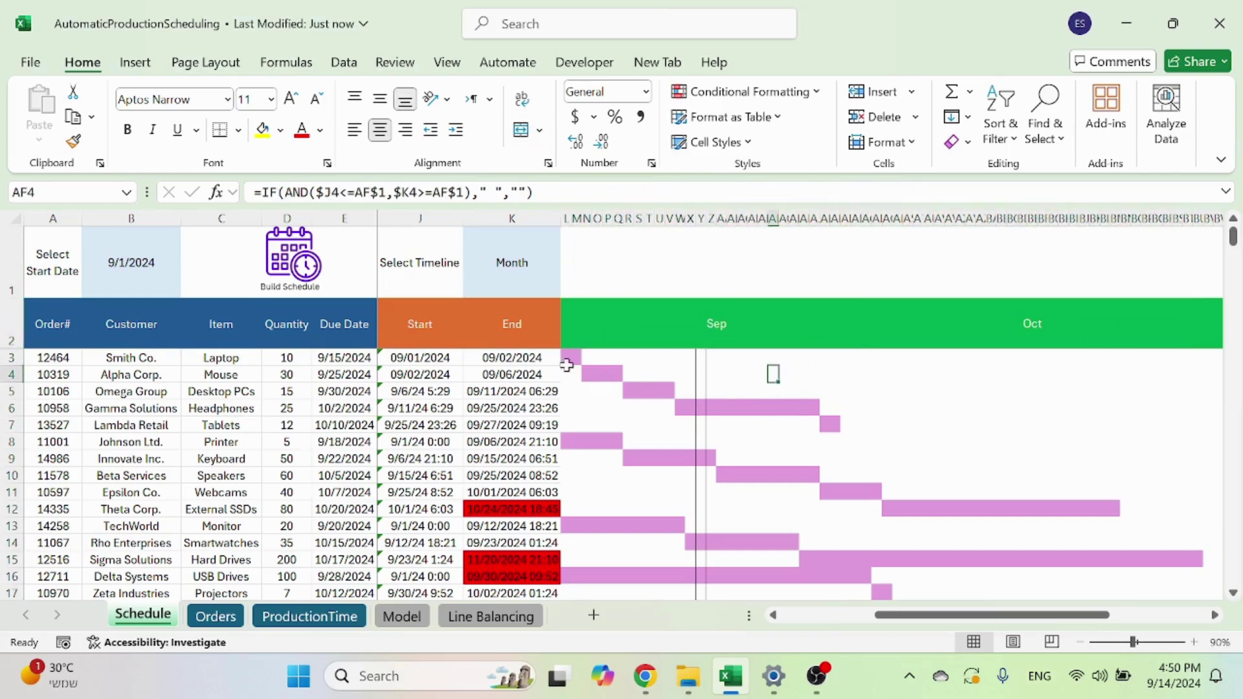
# Scroll back to columns F–I and check the late Theta Corp. order's due date and End formula
pyautogui.scroll(-2, 738, 417)
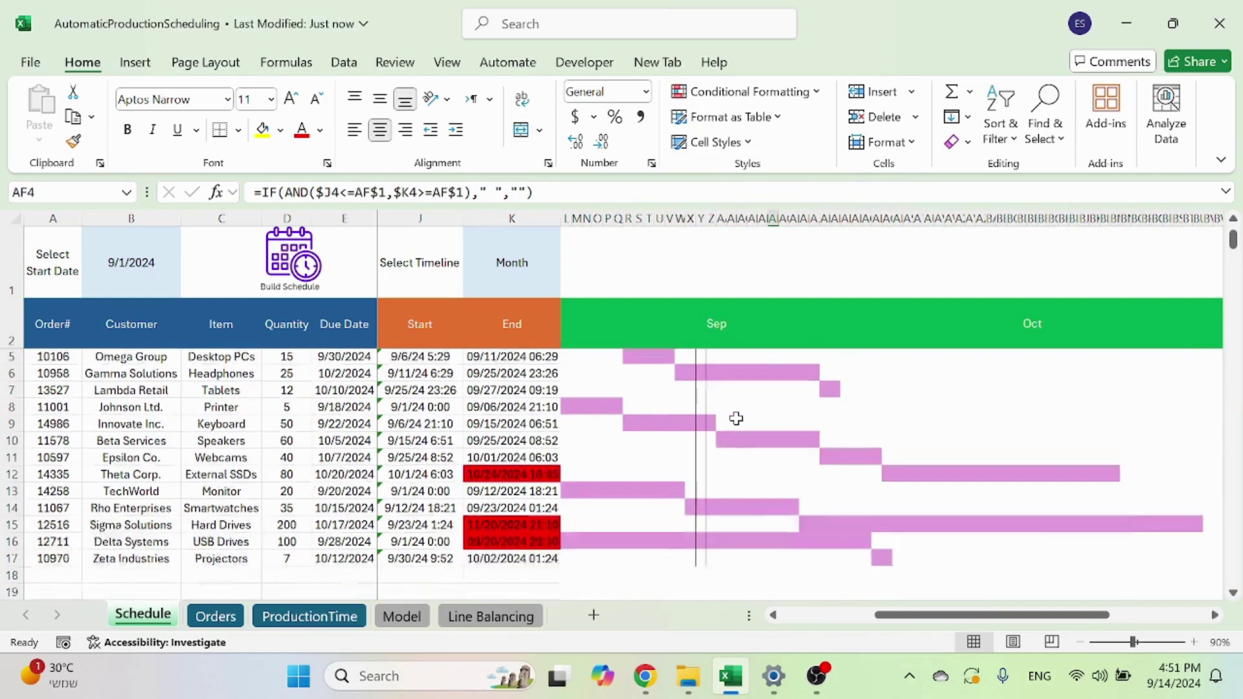
pyautogui.scroll(2, 689, 471)
pyautogui.moveTo(927, 615); pyautogui.dragTo(834, 615)
pyautogui.scroll(-2, 847, 384)
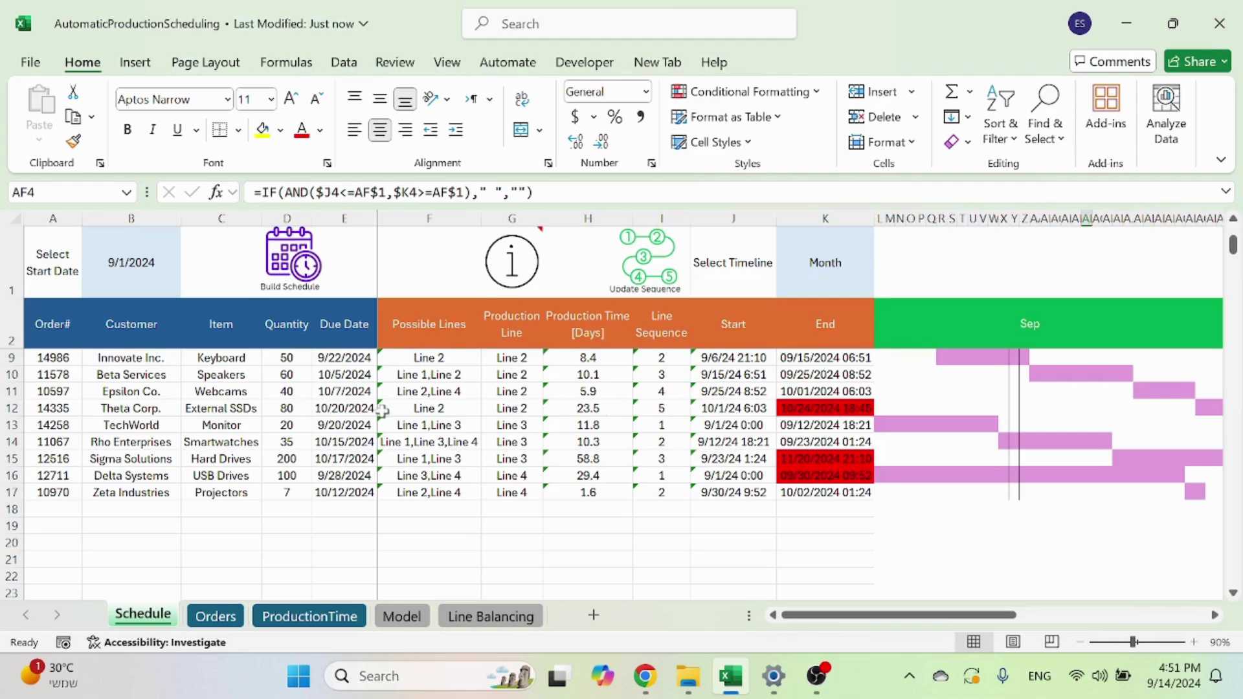
pyautogui.click(343, 409)
pyautogui.click(855, 409)
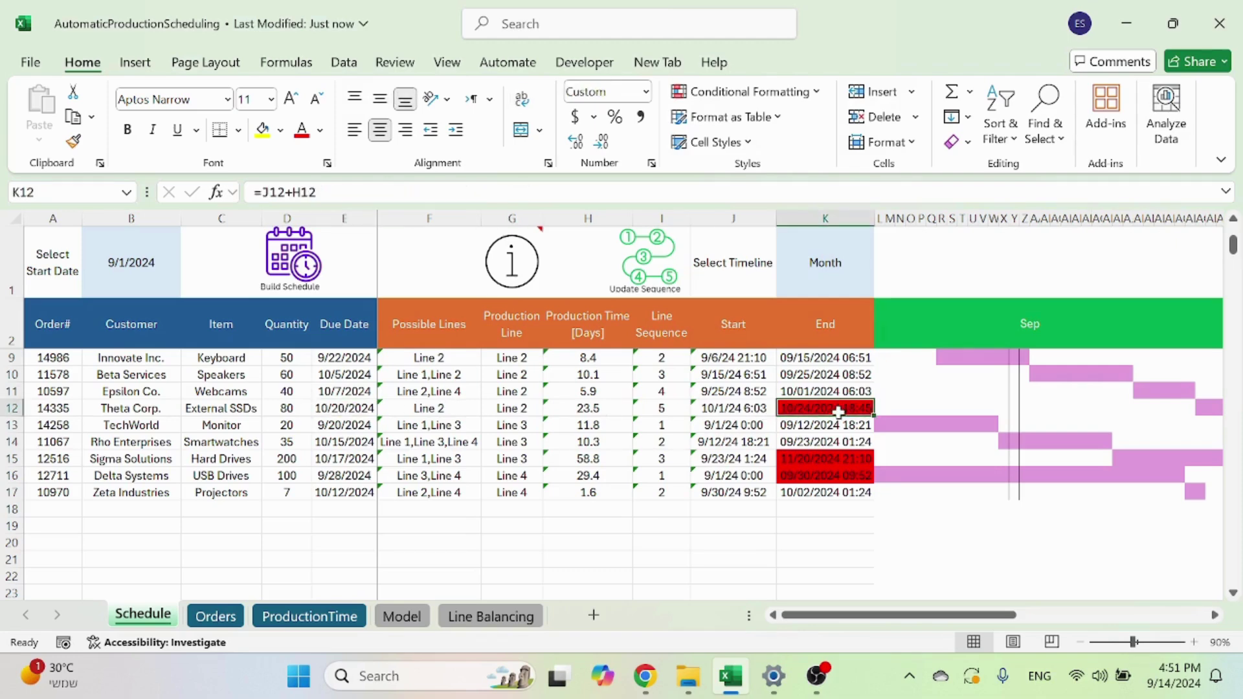
pyautogui.scroll(2, 874, 500)
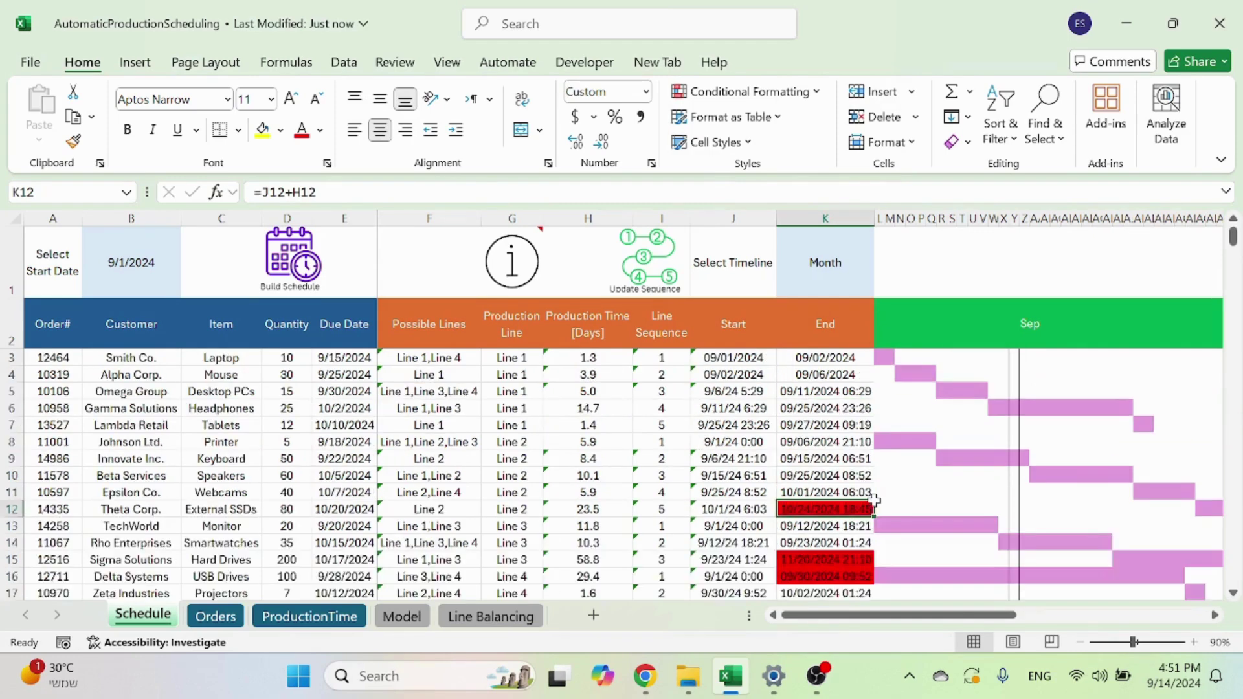
pyautogui.click(821, 259)
pyautogui.click(881, 289)
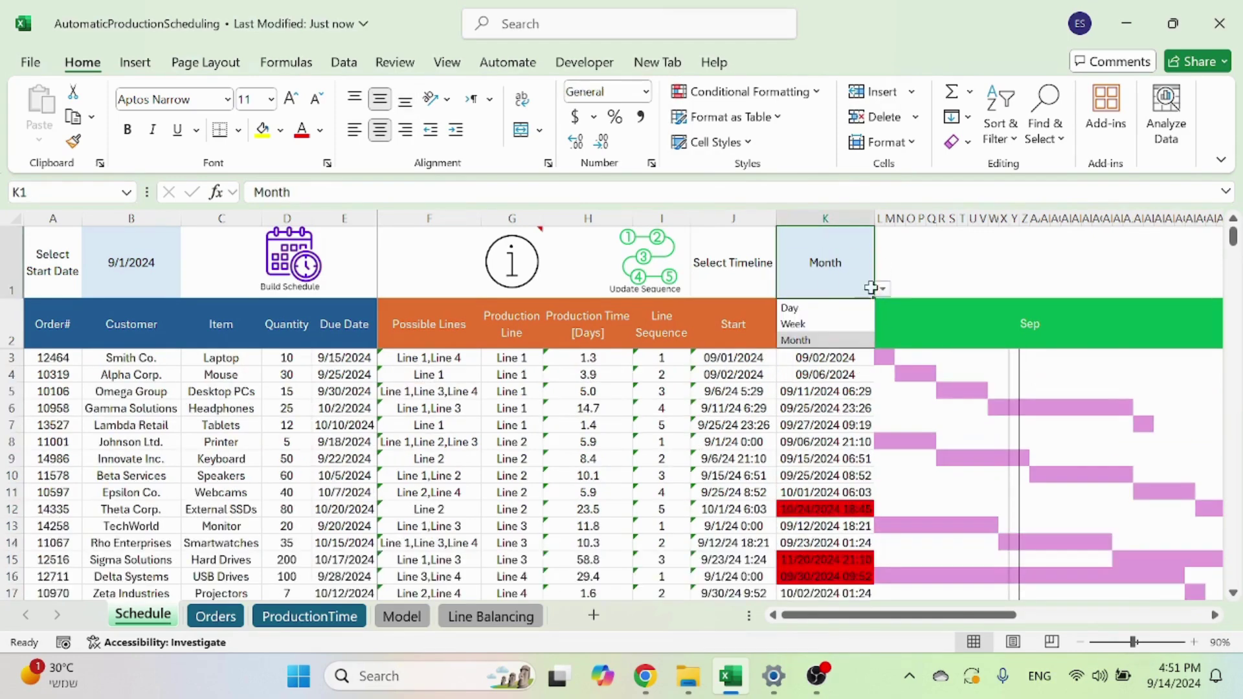
pyautogui.click(819, 308)
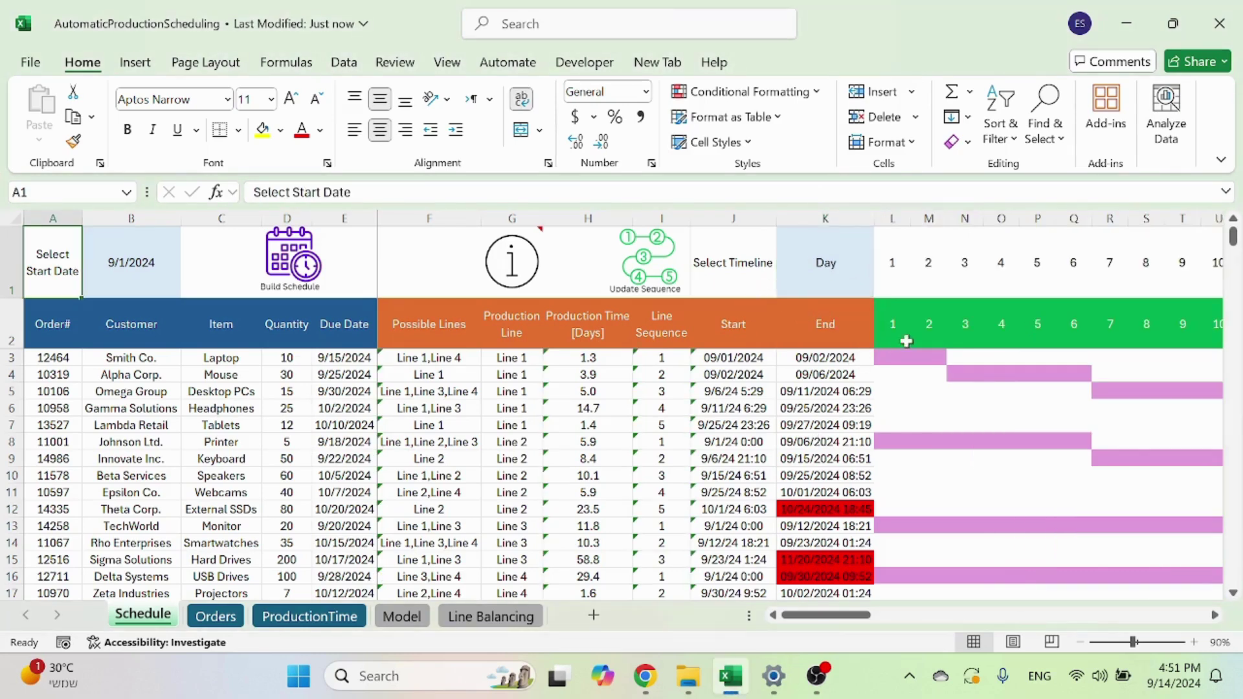
pyautogui.moveTo(842, 615)
pyautogui.mouseDown()
pyautogui.moveTo(907, 620)
pyautogui.moveTo(822, 615)
pyautogui.mouseUp()
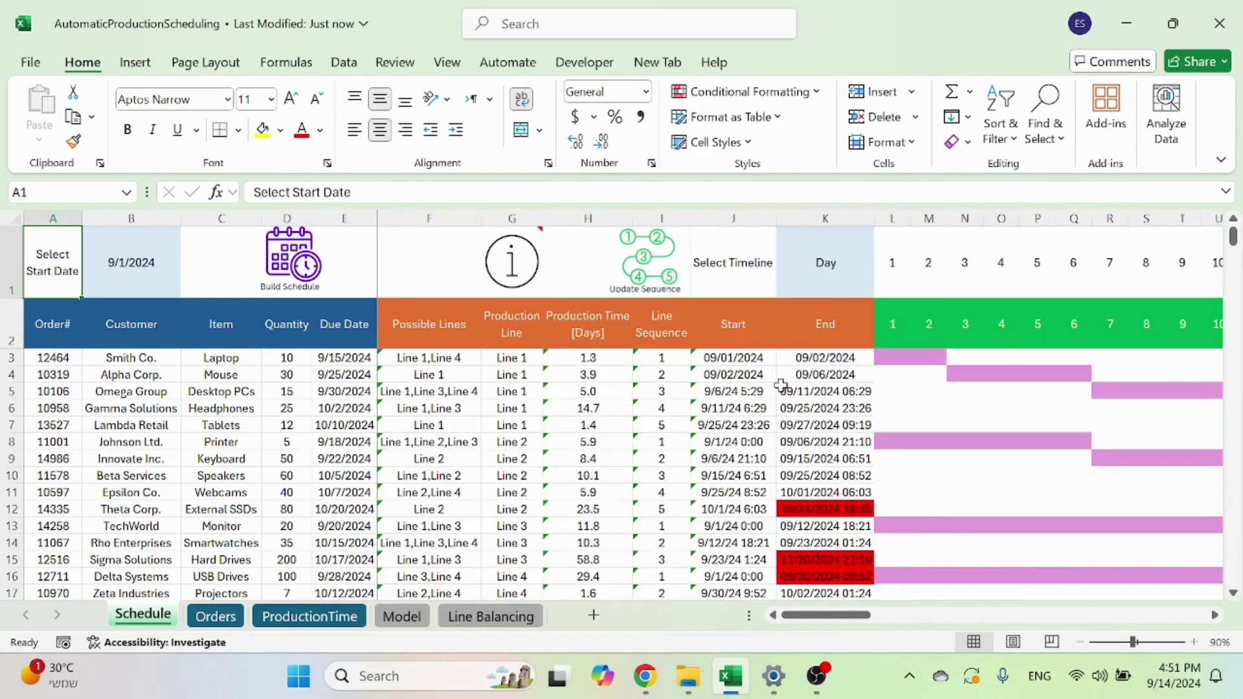
pyautogui.click(845, 277)
pyautogui.click(883, 290)
pyautogui.click(786, 336)
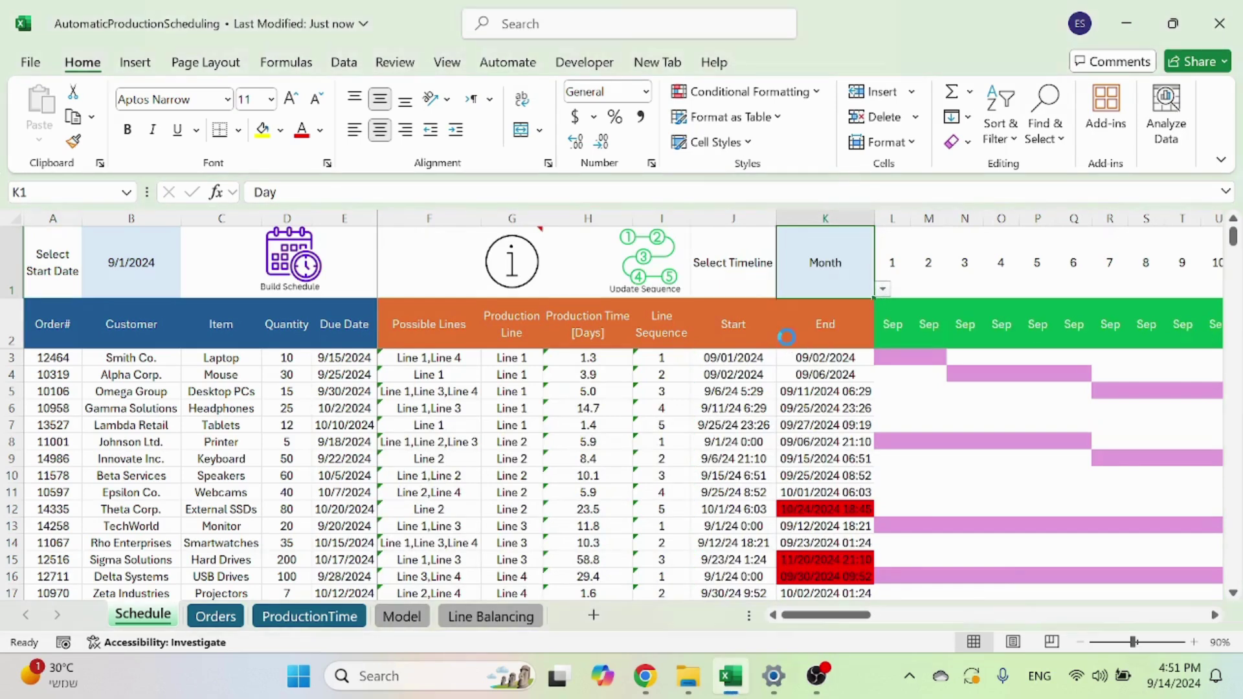
pyautogui.moveTo(867, 621)
pyautogui.mouseDown()
pyautogui.moveTo(956, 620)
pyautogui.moveTo(867, 620)
pyautogui.mouseUp()
pyautogui.click(826, 262)
pyautogui.click(883, 289)
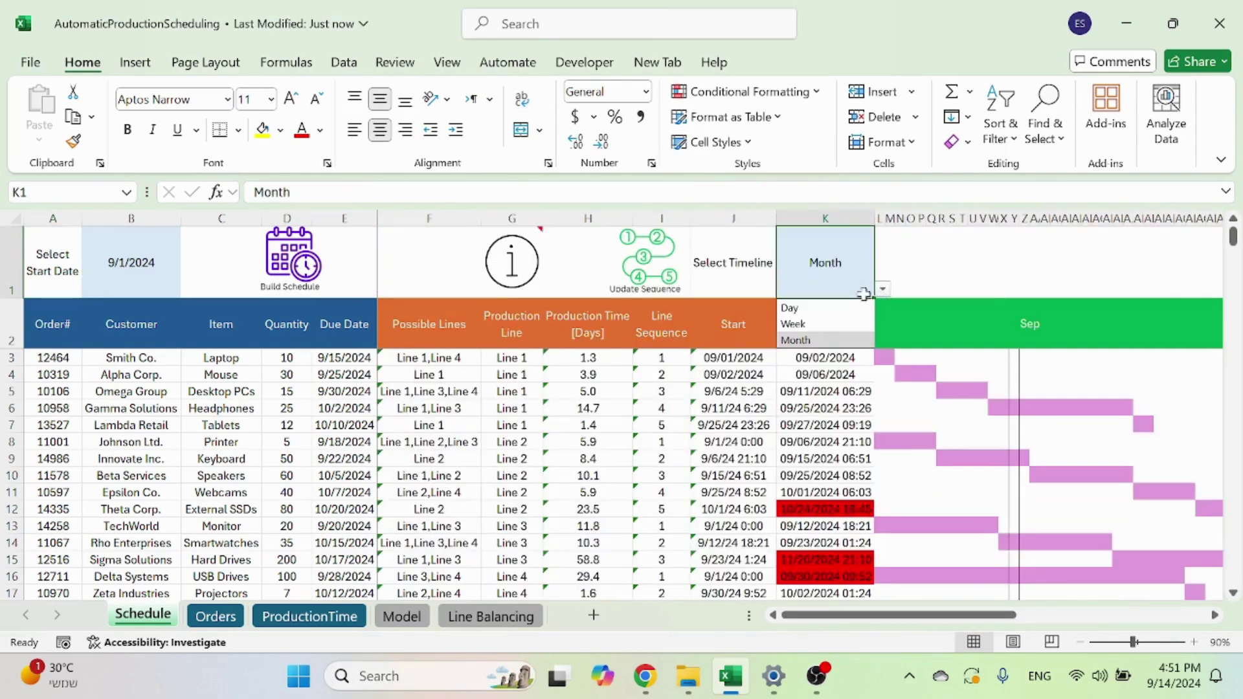
pyautogui.click(819, 323)
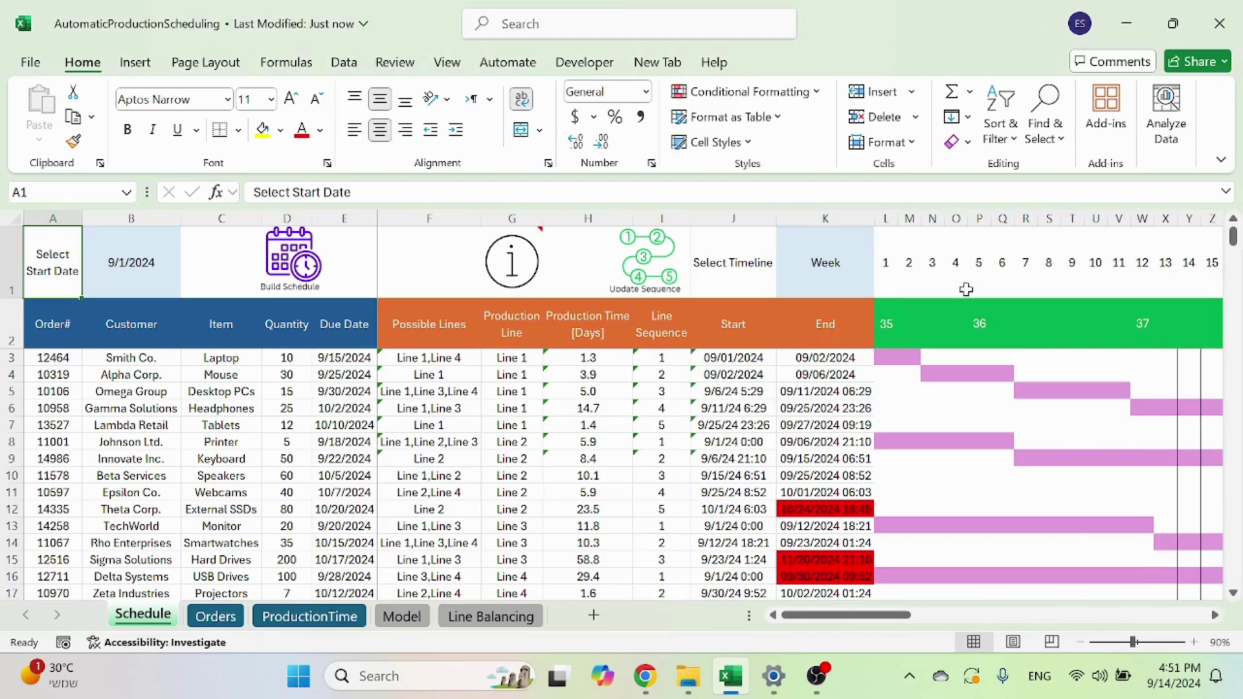
pyautogui.moveTo(809, 615); pyautogui.dragTo(476, 612)
pyautogui.click(809, 278)
pyautogui.click(882, 289)
pyautogui.click(818, 335)
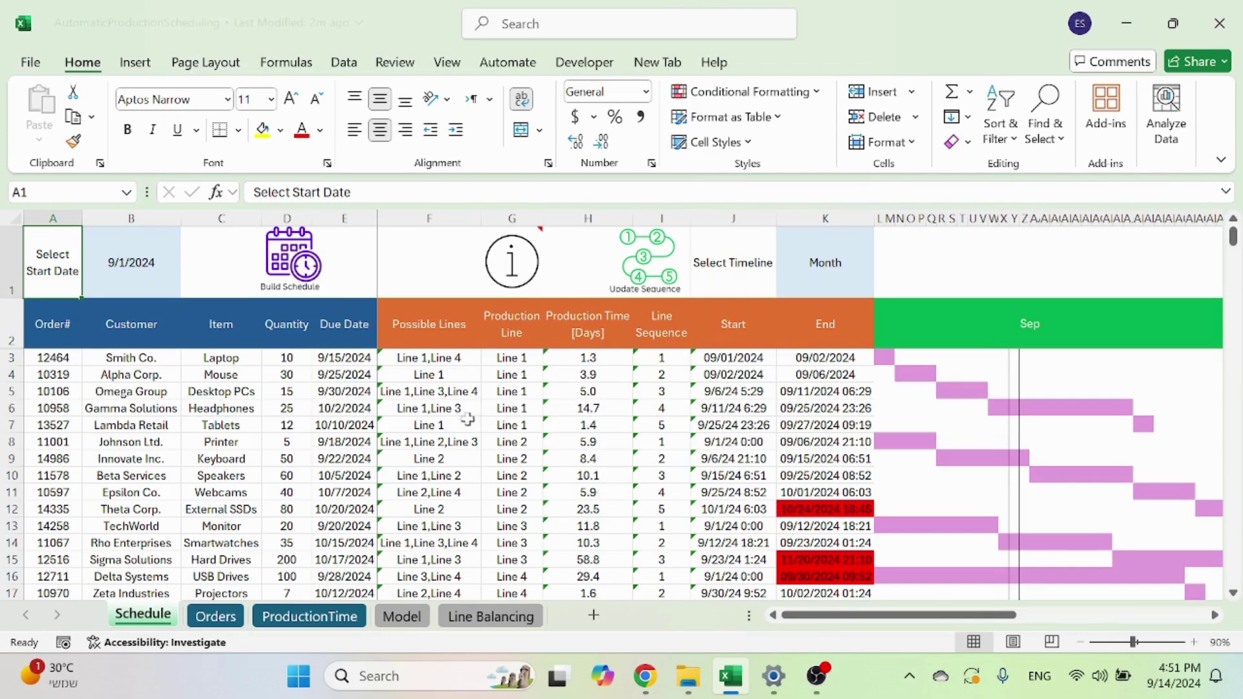
# Inspect the Theta Corp. and Omega Group production lines and the Possible Lines formula
pyautogui.click(518, 512)
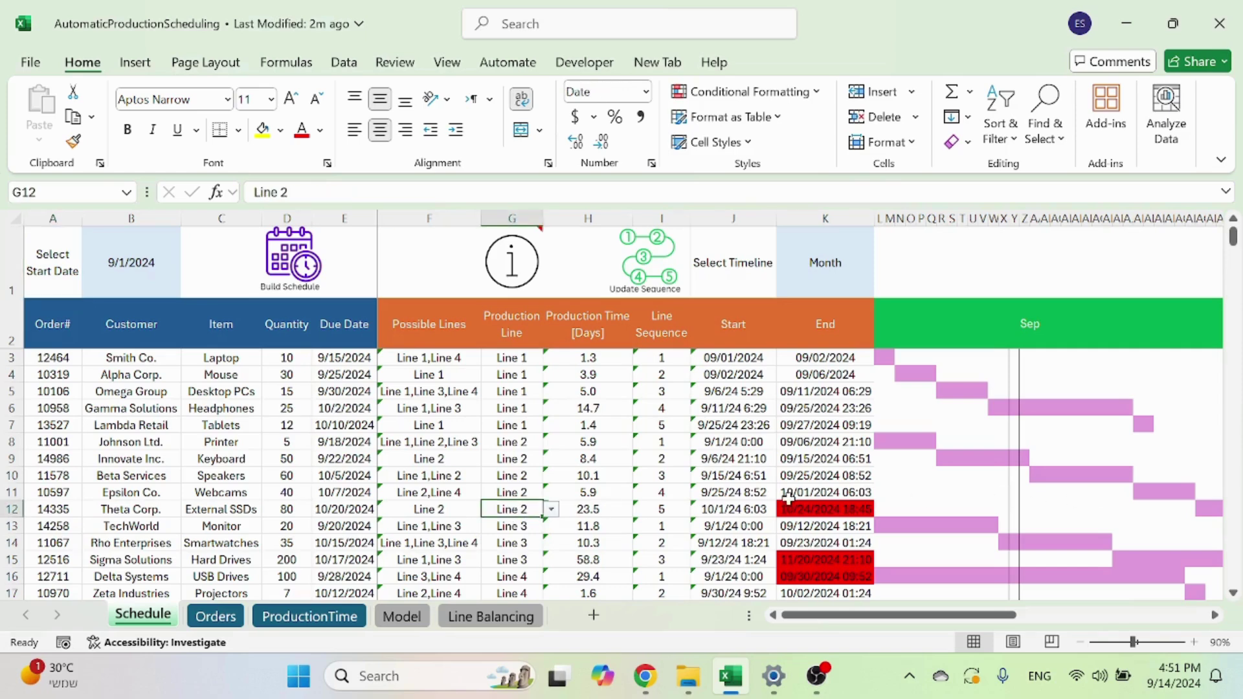
pyautogui.click(447, 510)
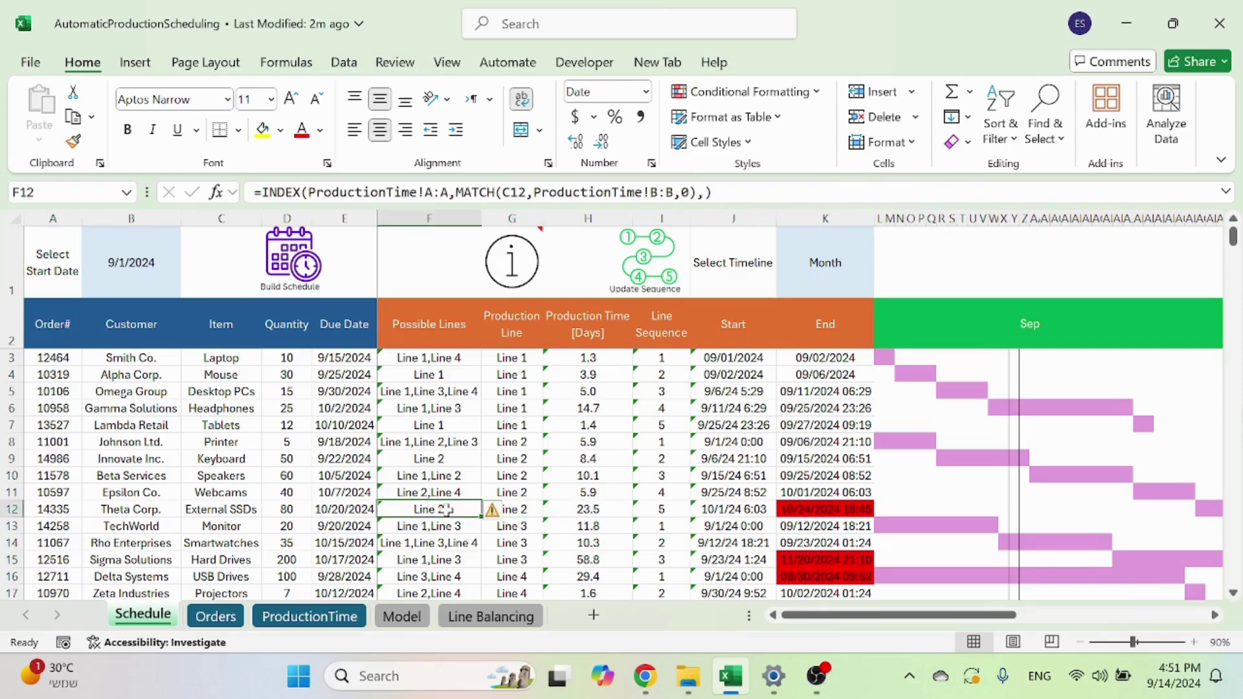
pyautogui.click(525, 394)
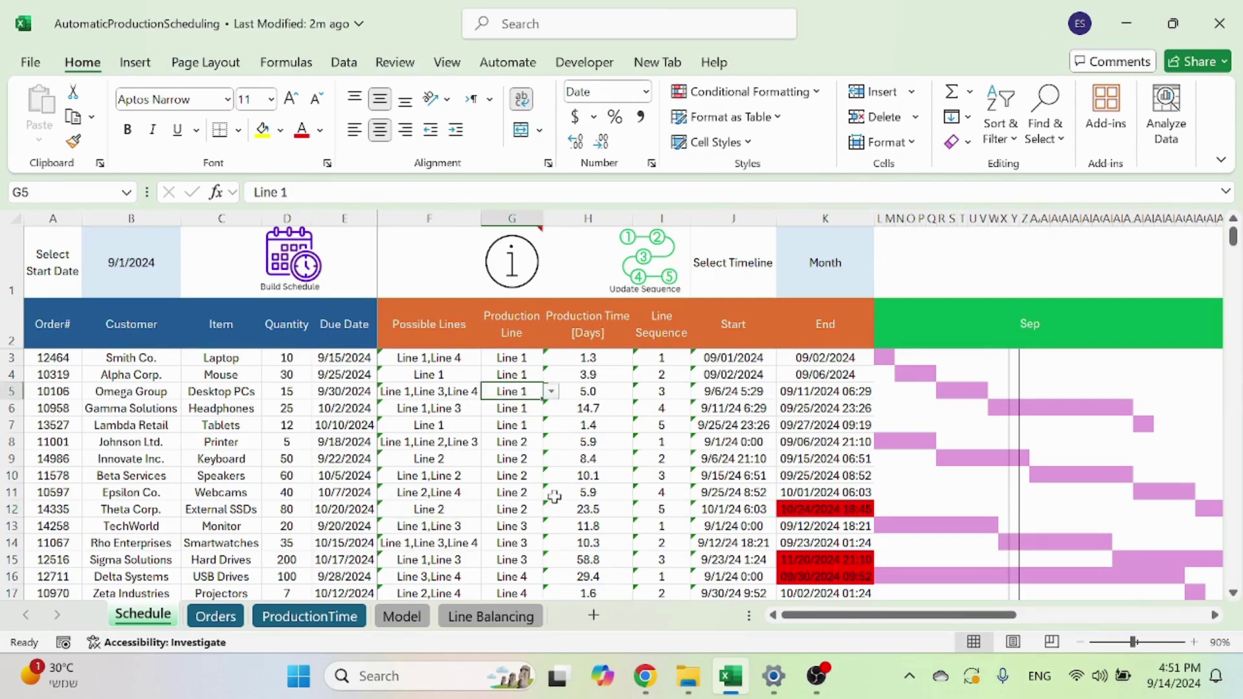
# Assign the Epsilon Co. Webcams order to Line 4 and check its sequence of 1
pyautogui.click(528, 492)
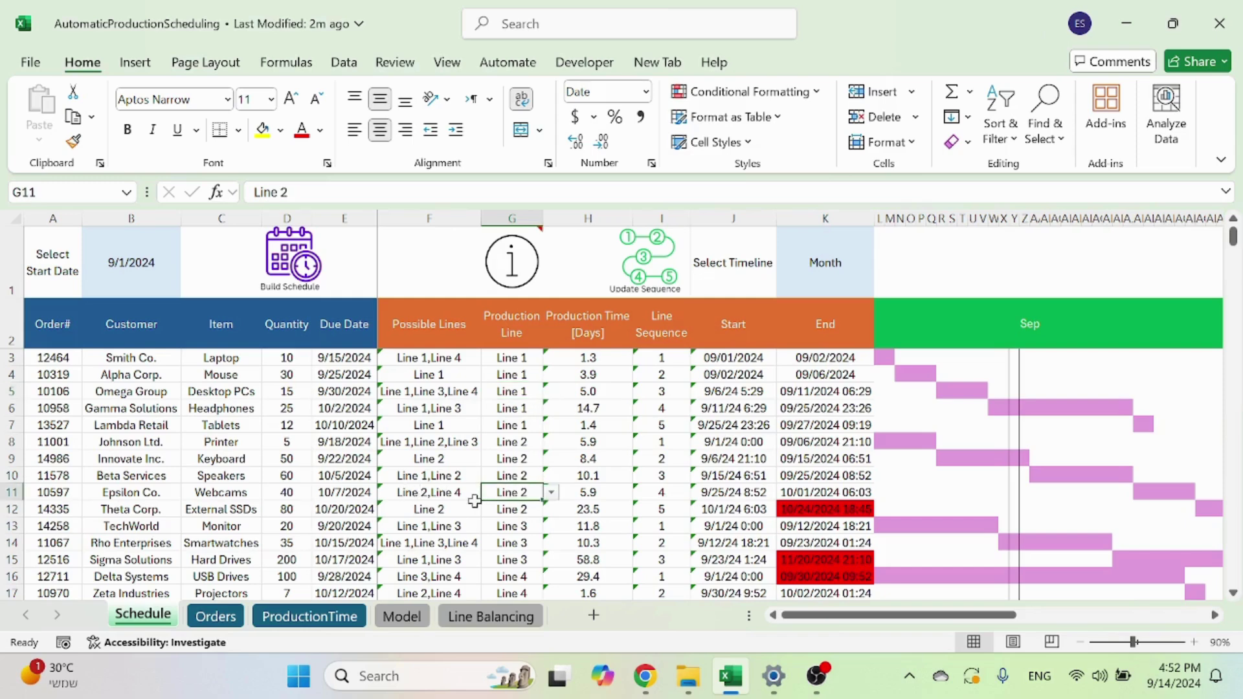
pyautogui.click(552, 494)
pyautogui.click(518, 526)
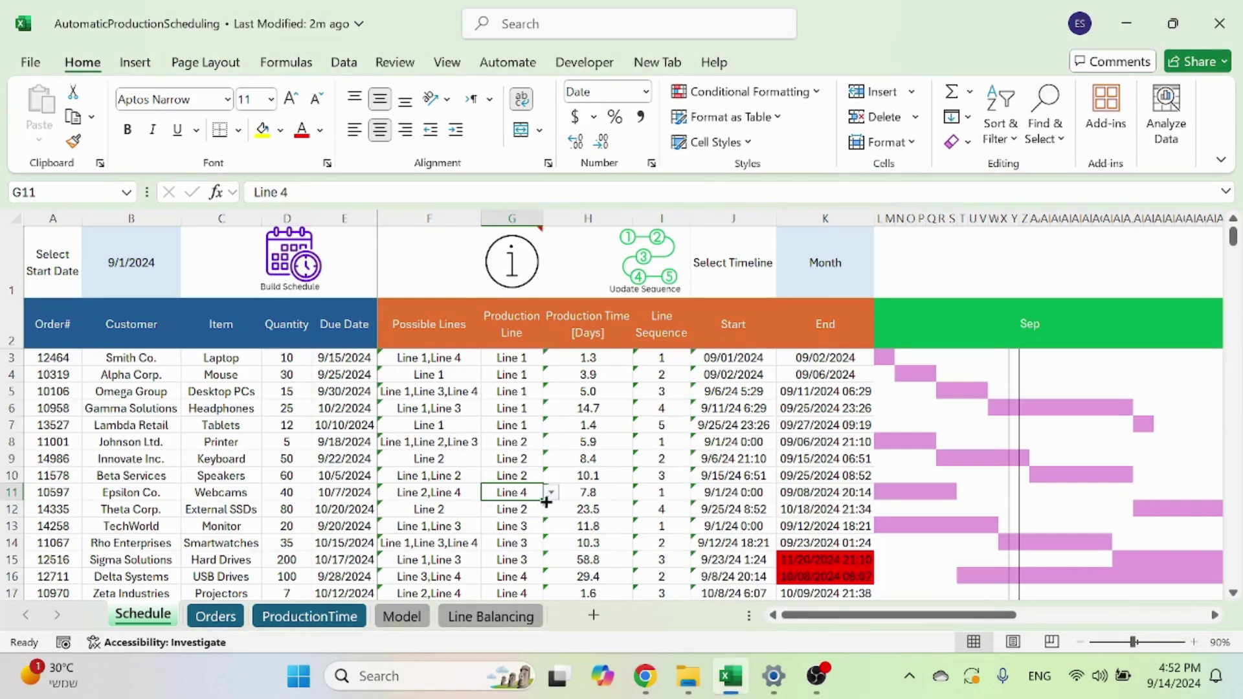
pyautogui.click(665, 492)
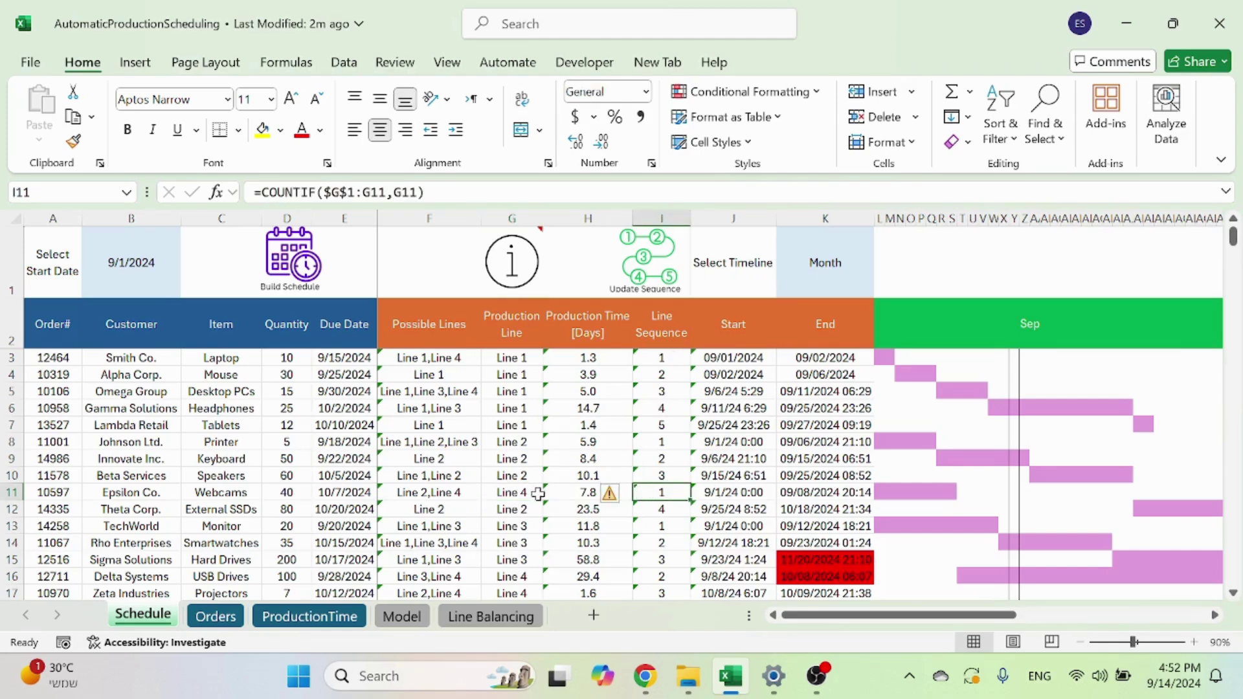
pyautogui.scroll(-1, 518, 480)
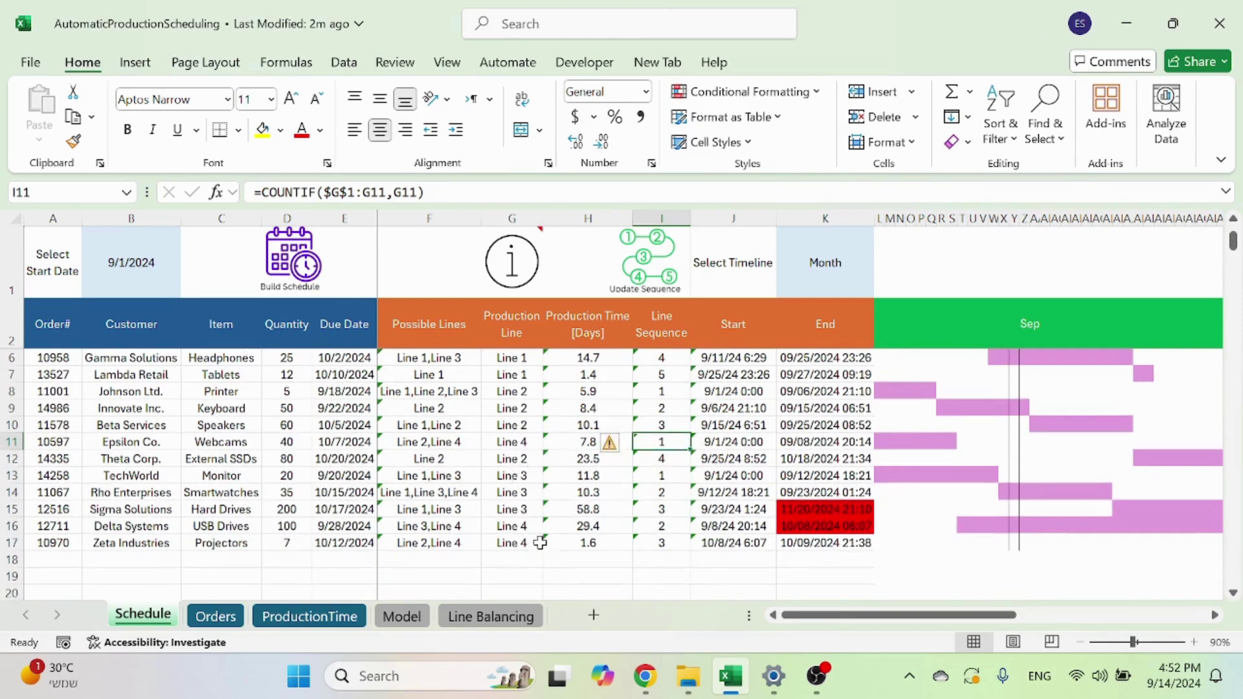
pyautogui.scroll(1, 666, 512)
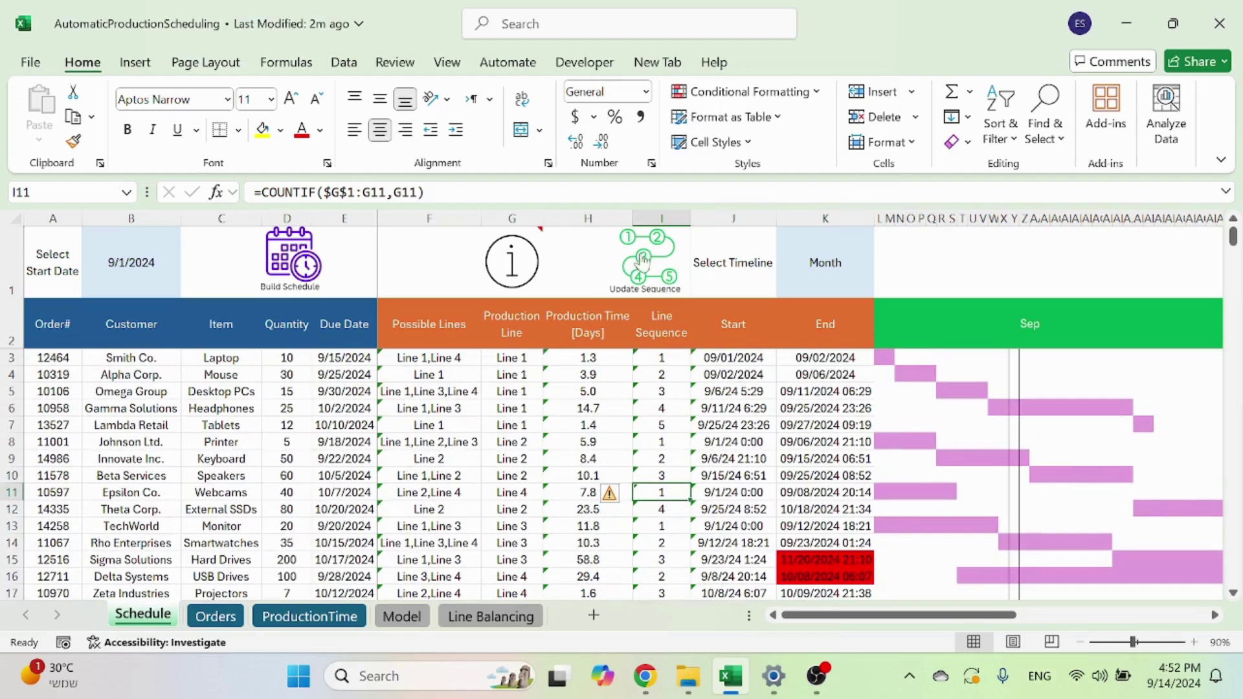
# Set the Webcams order's sequence number to 3 via Update Sequence and review the re-sorted row
pyautogui.click(644, 259)
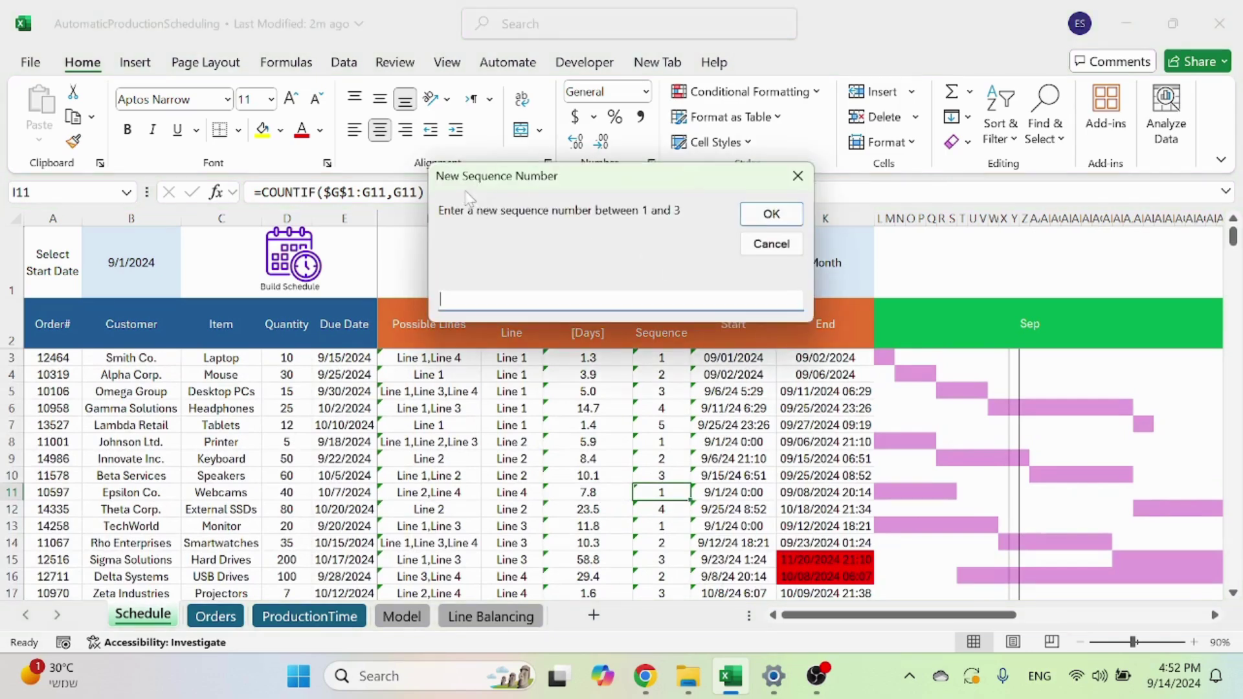
pyautogui.write('3')
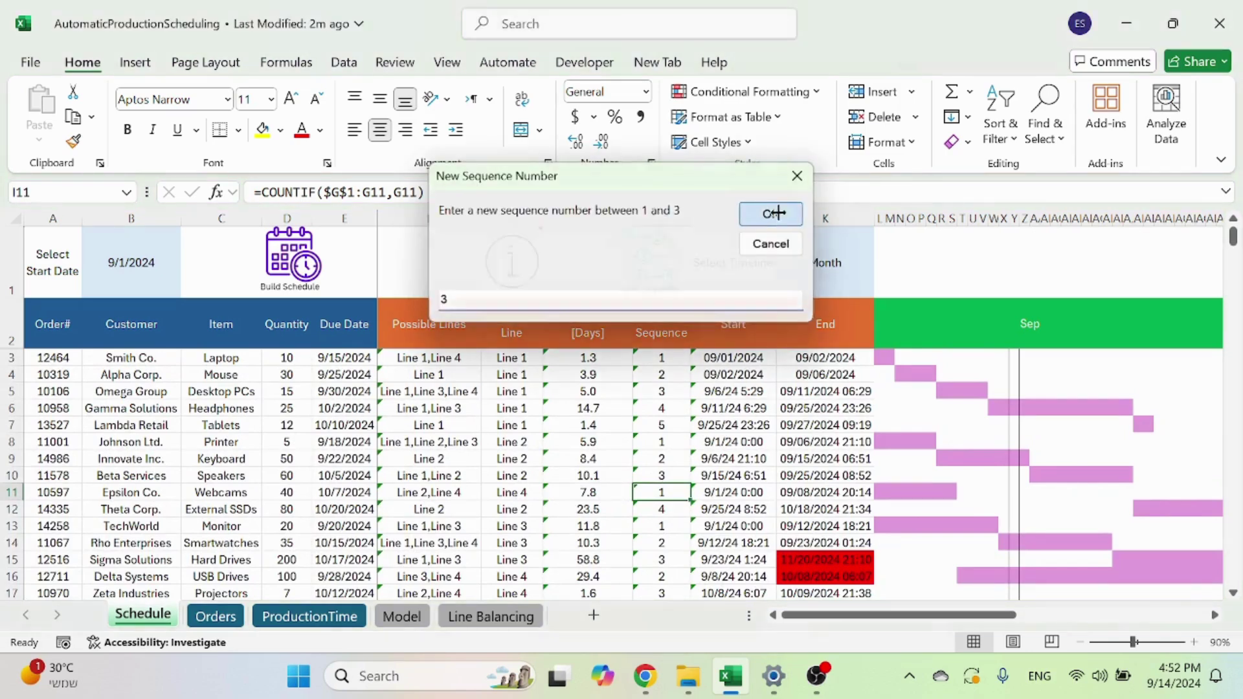
pyautogui.click(771, 214)
pyautogui.scroll(-1, 655, 428)
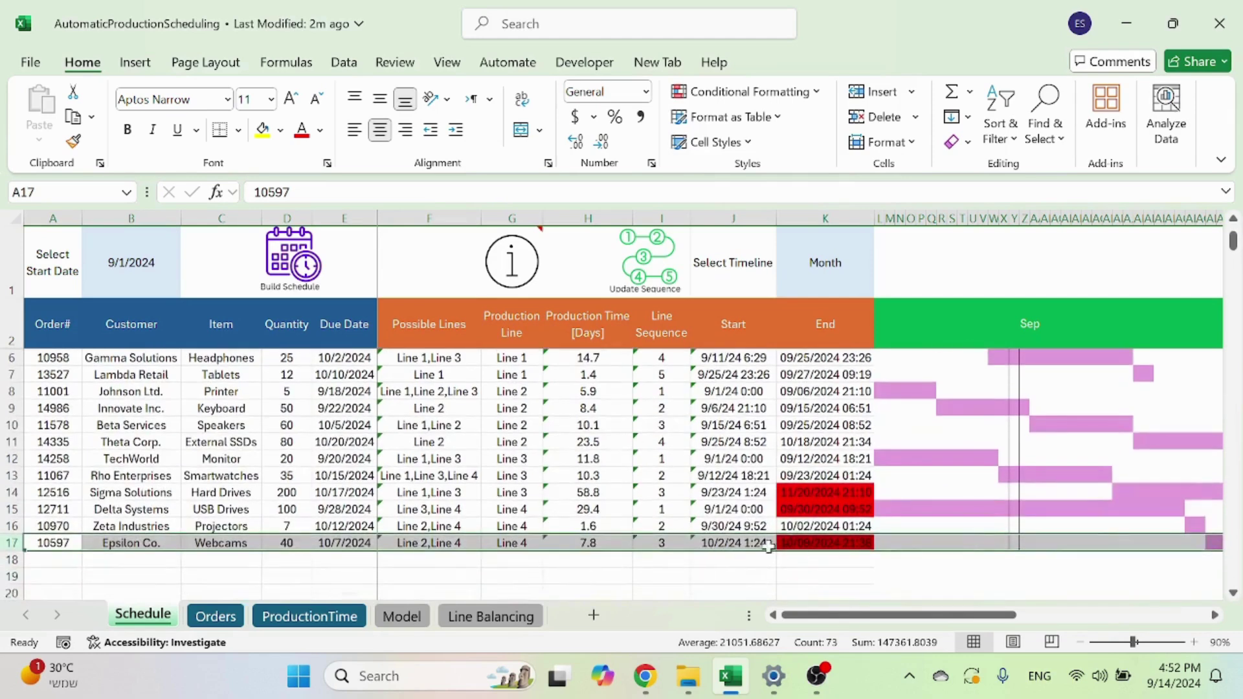
pyautogui.click(588, 561)
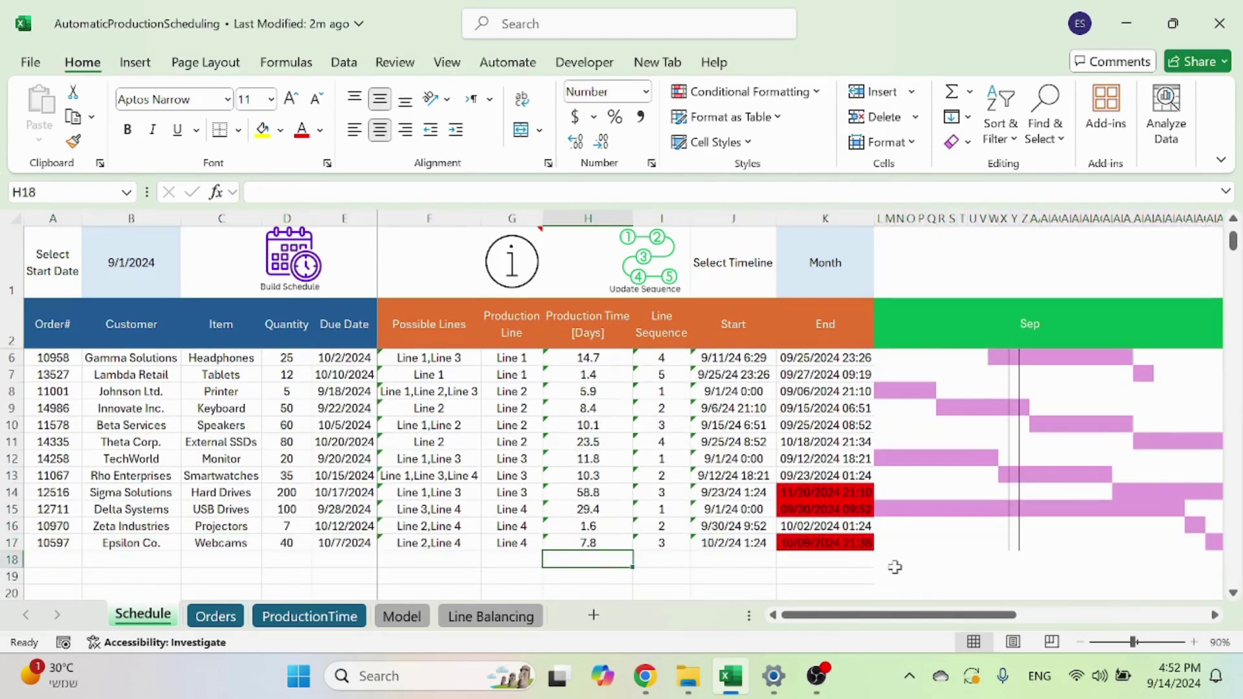
pyautogui.moveTo(897, 615)
pyautogui.mouseDown()
pyautogui.moveTo(926, 615)
pyautogui.moveTo(897, 615)
pyautogui.mouseUp()
pyautogui.scroll(1, 609, 538)
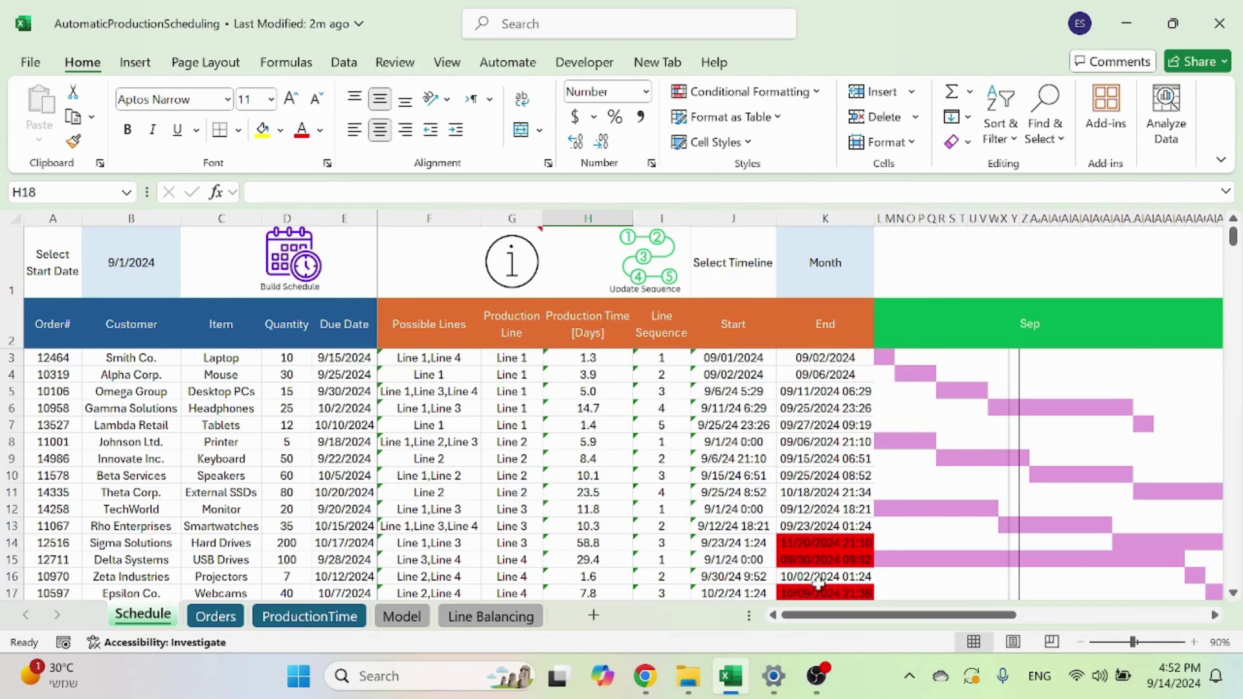
# Run Build Schedule to rebalance all orders, dismissing the picture's right-click menu
pyautogui.click(294, 263)
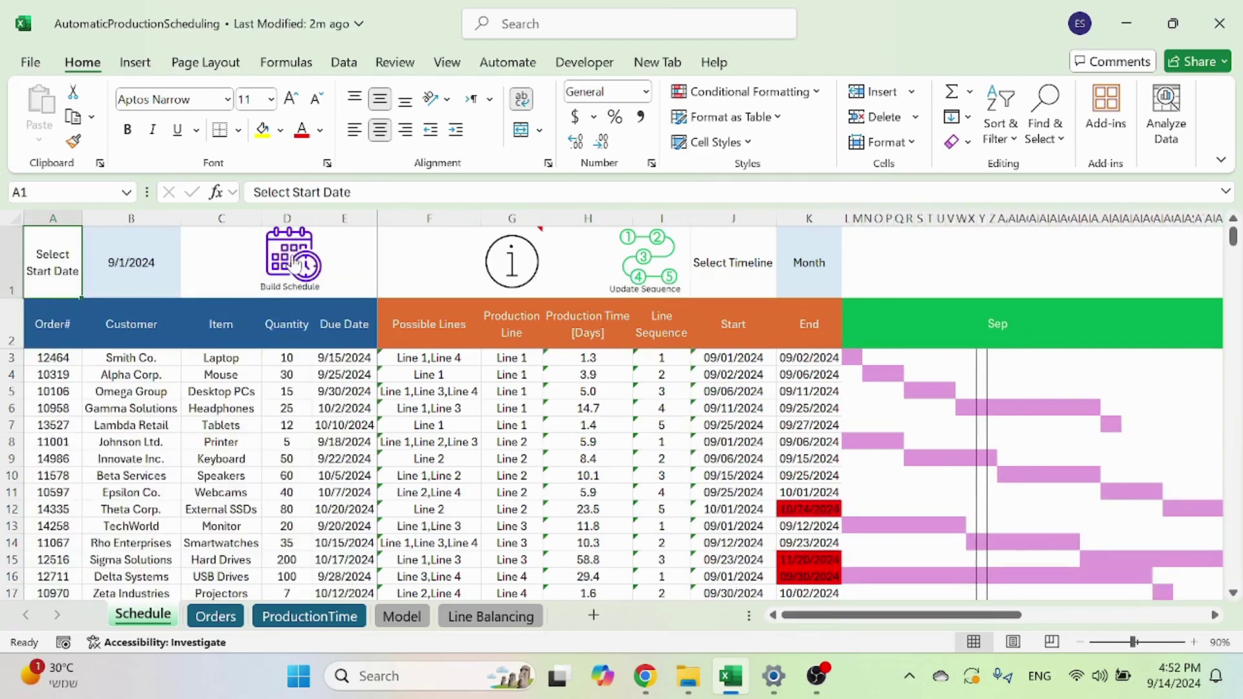
pyautogui.rightClick(294, 262)
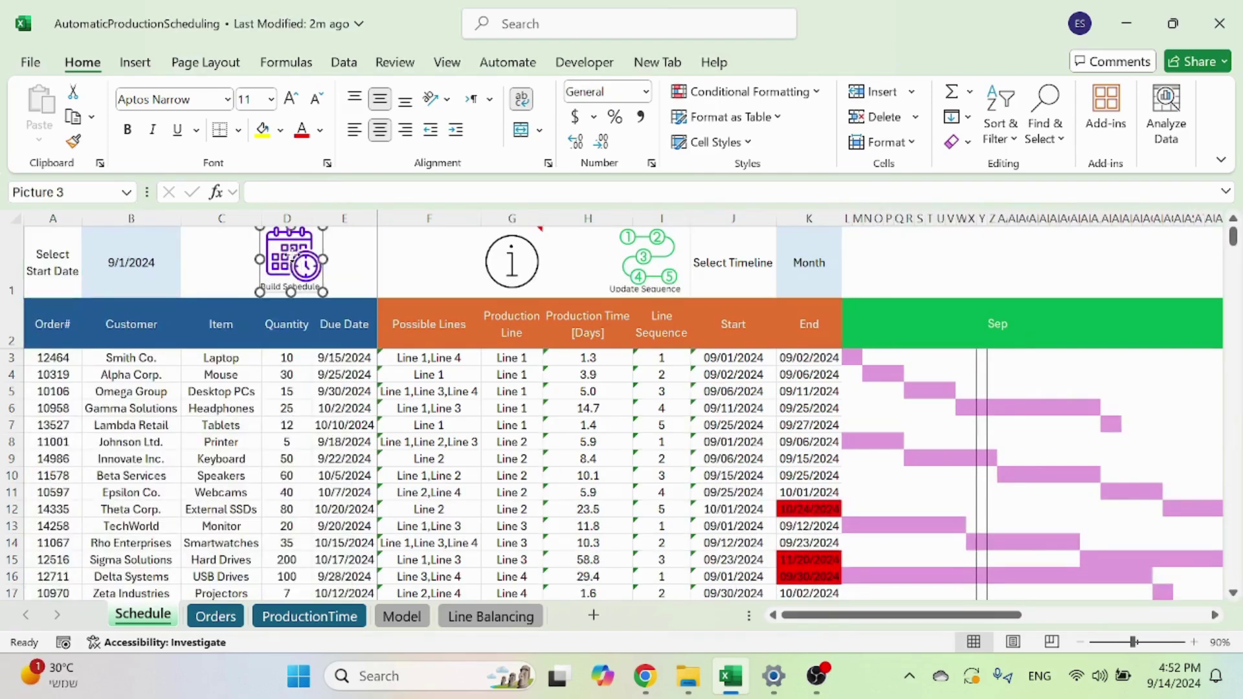
pyautogui.click(632, 435)
pyautogui.click(408, 269)
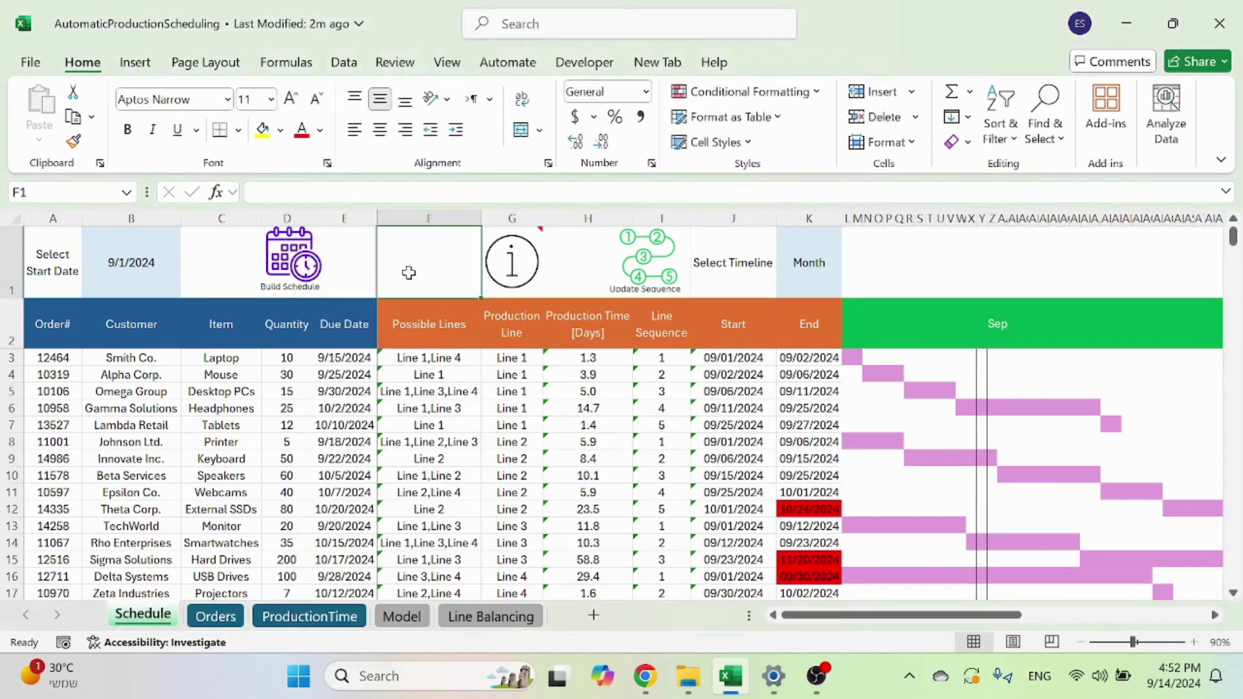
# Review the Gamma Solutions, Lambda Retail and Johnson Ltd. production lines, including Johnson Ltd.'s line dropdown
pyautogui.click(527, 408)
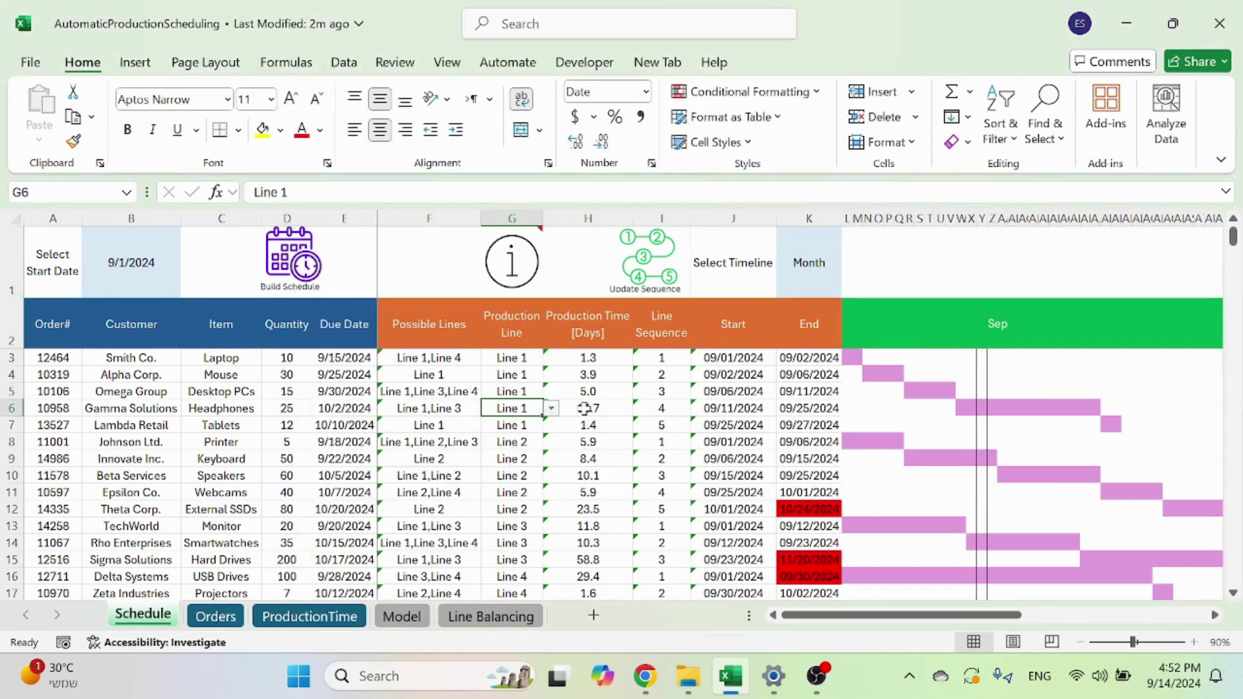
pyautogui.click(519, 426)
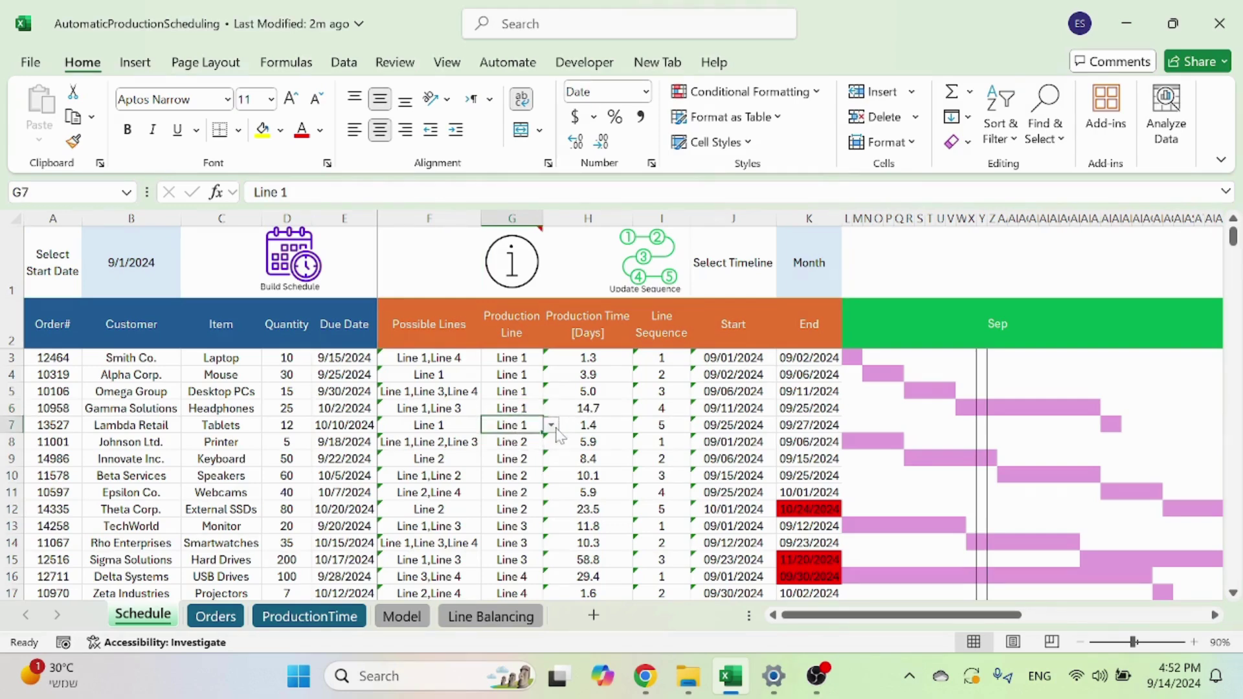
pyautogui.click(524, 442)
pyautogui.click(552, 442)
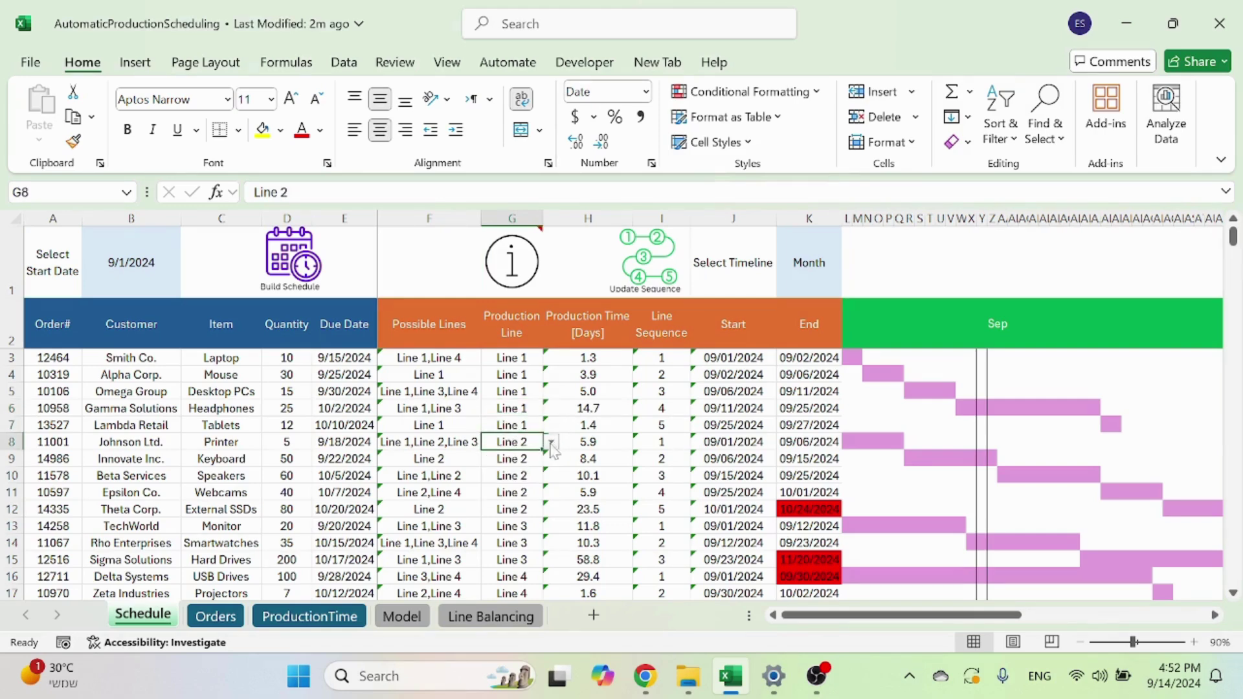